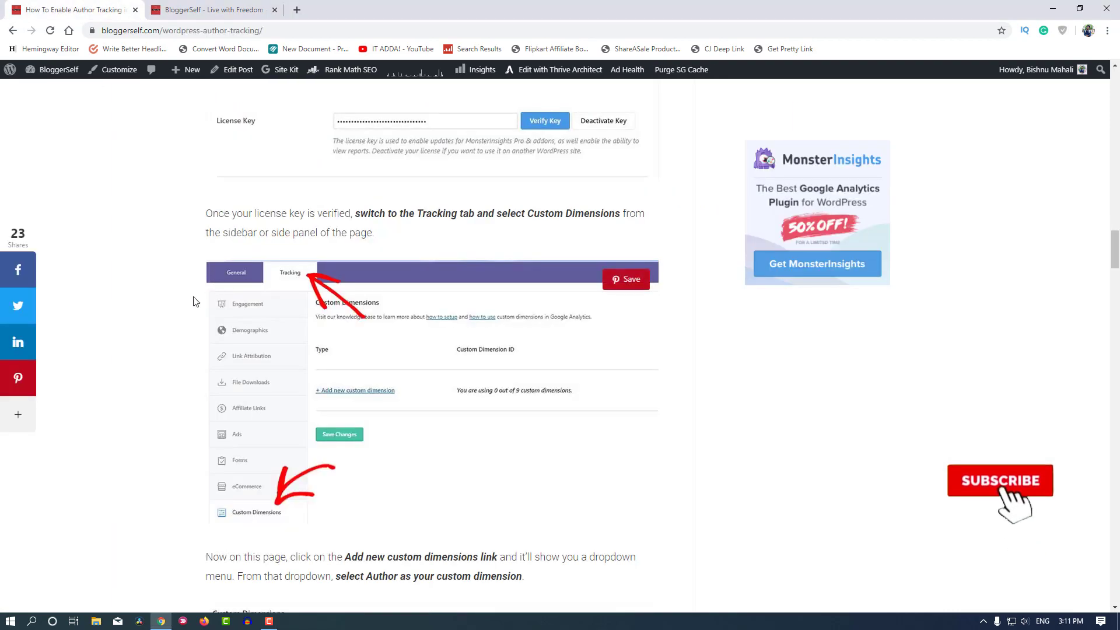
# Step: Scroll to the top of the How To Enable Author Tracking article and highlight its title
pyautogui.scroll(20, 196, 302)
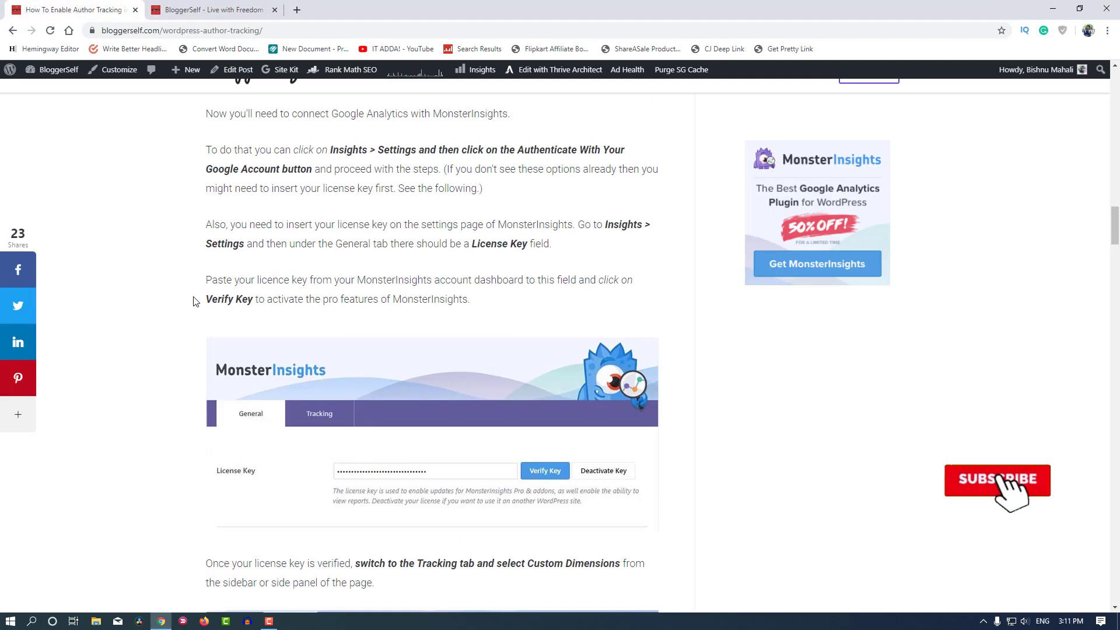
pyautogui.scroll(4, 195, 302)
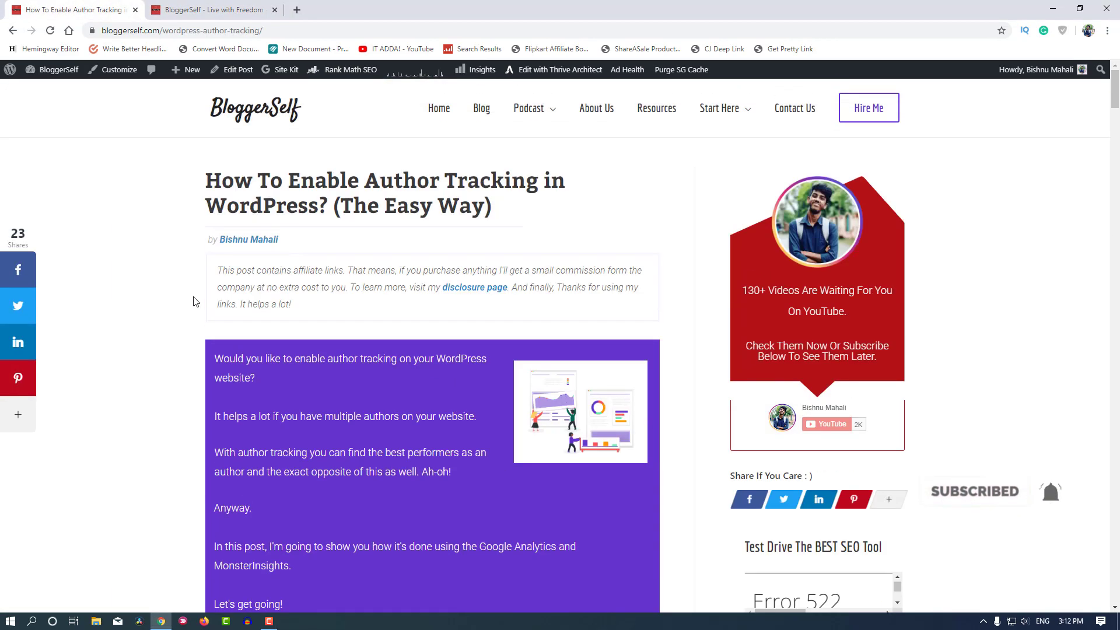
pyautogui.moveTo(206, 175); pyautogui.dragTo(499, 226)
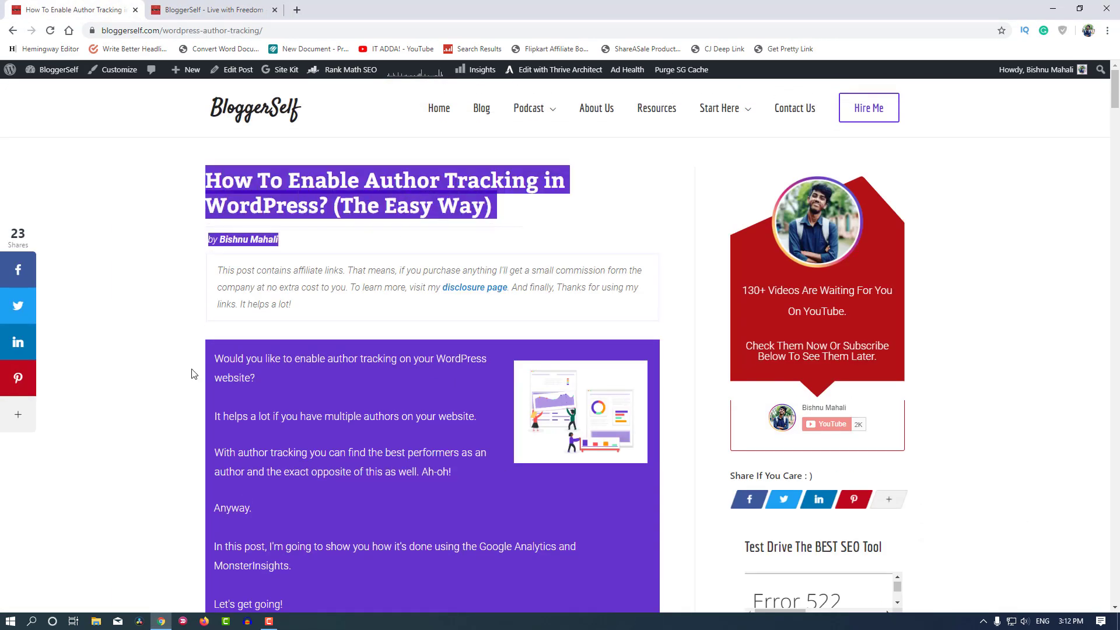
pyautogui.click(147, 357)
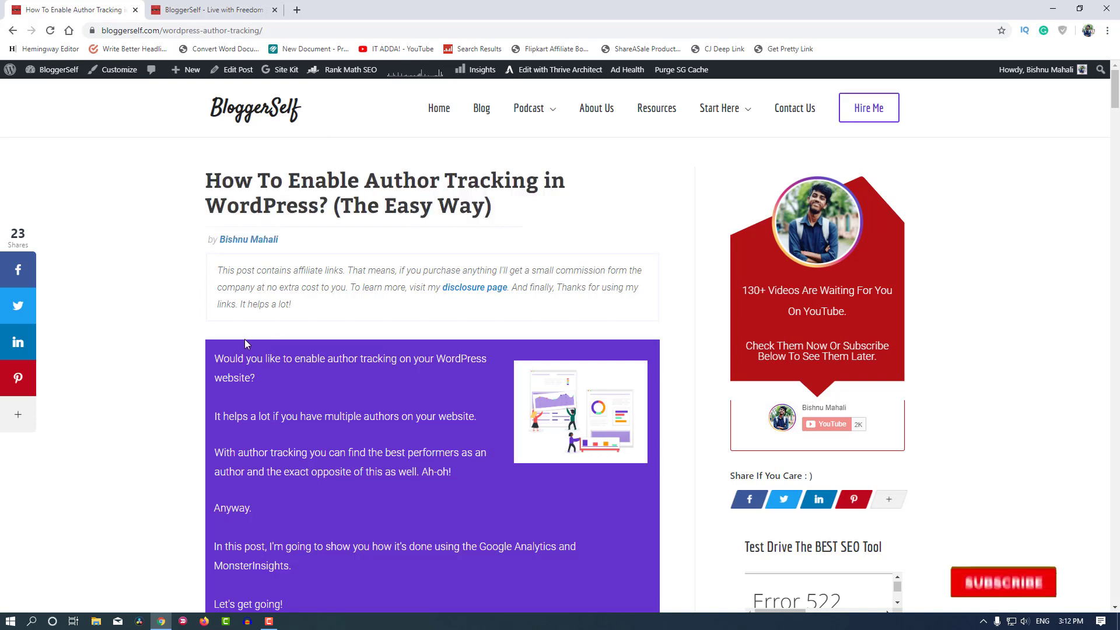
# Step: Read down to the 'Setting Up Author Tracking' section with the MonsterInsights Pro installation video
pyautogui.scroll(-3, 170, 365)
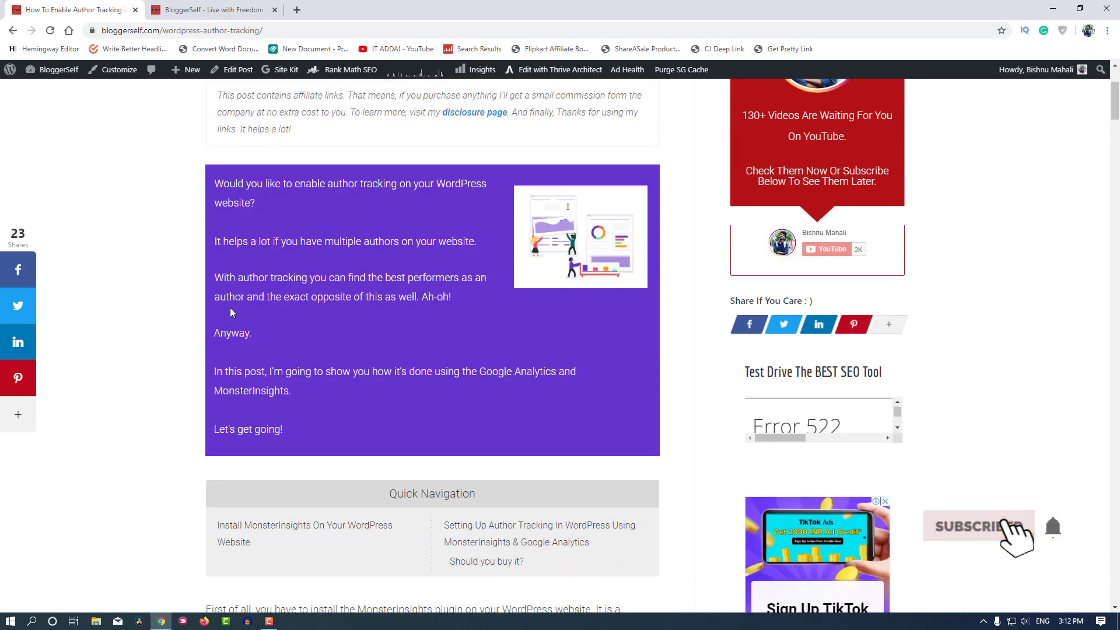
pyautogui.scroll(-10, 201, 337)
pyautogui.scroll(-9, 201, 337)
pyautogui.scroll(-1, 143, 369)
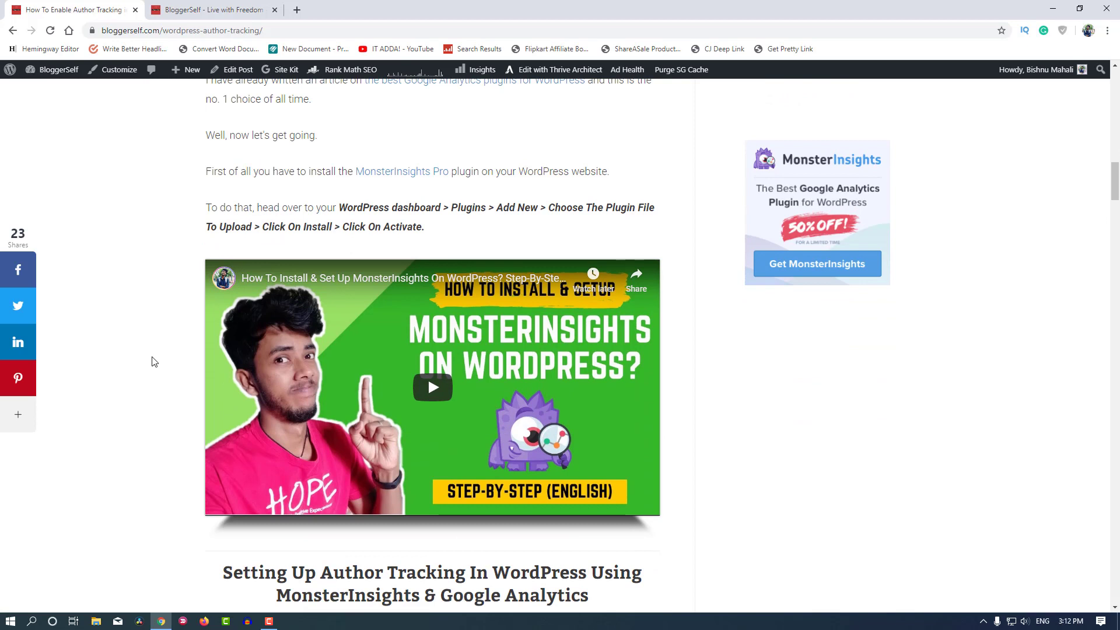
pyautogui.scroll(-1, 130, 381)
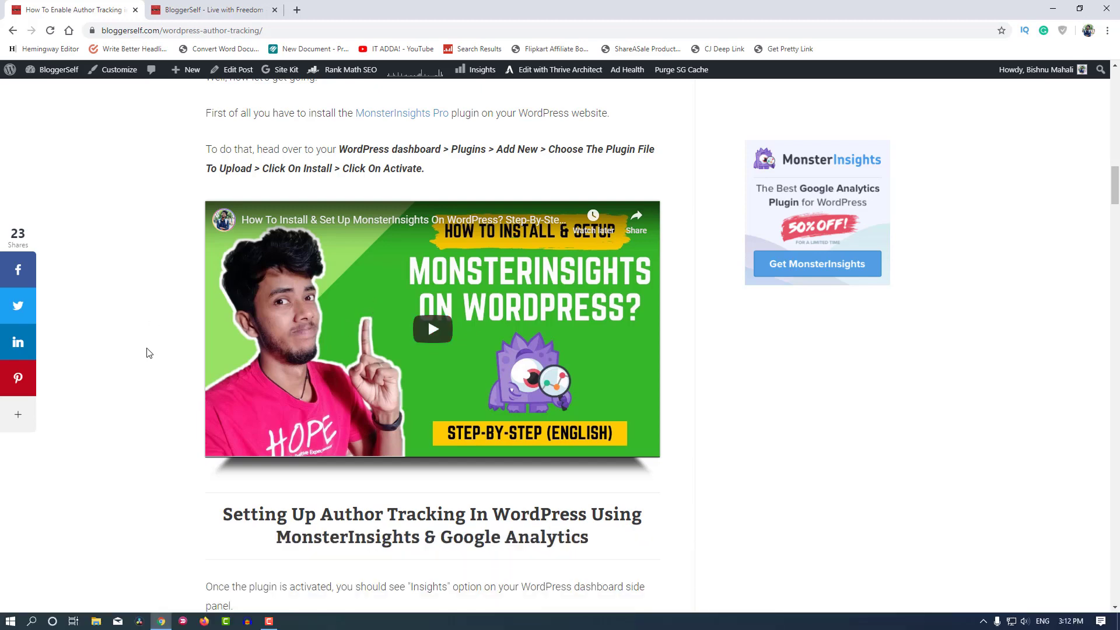
pyautogui.scroll(2, 183, 388)
pyautogui.scroll(-2, 183, 387)
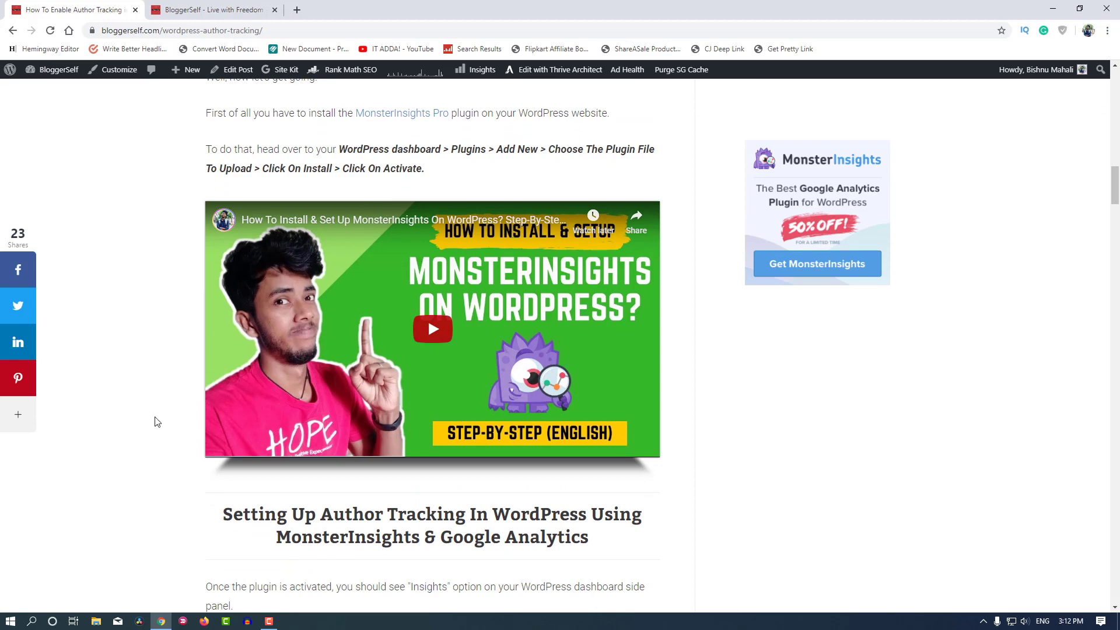
pyautogui.scroll(-5, 153, 419)
pyautogui.scroll(-1, 154, 418)
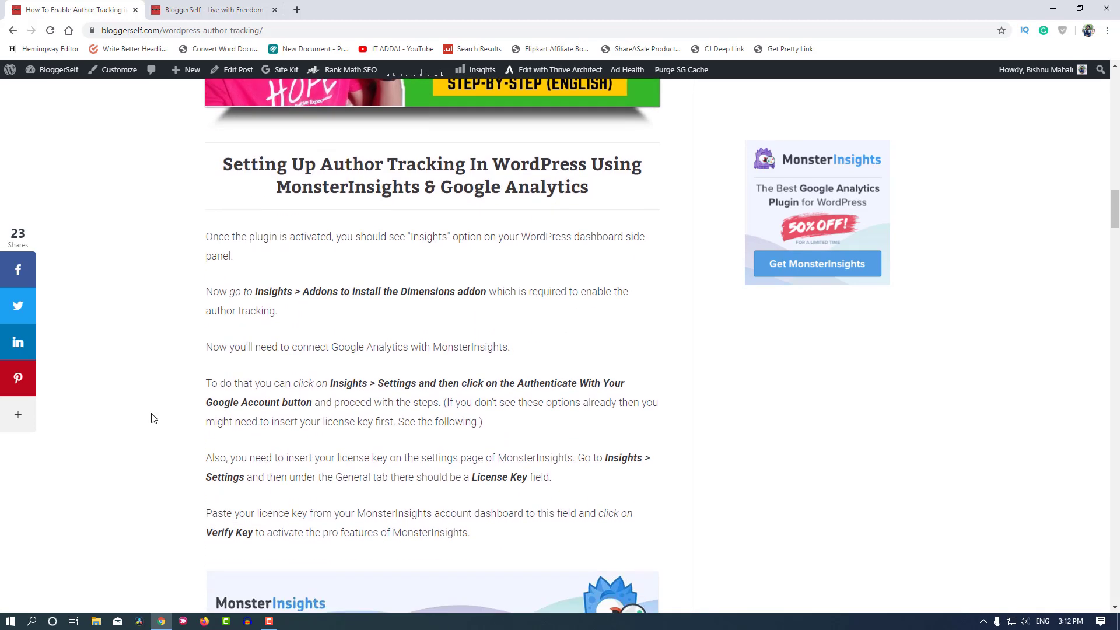
pyautogui.scroll(4, 280, 267)
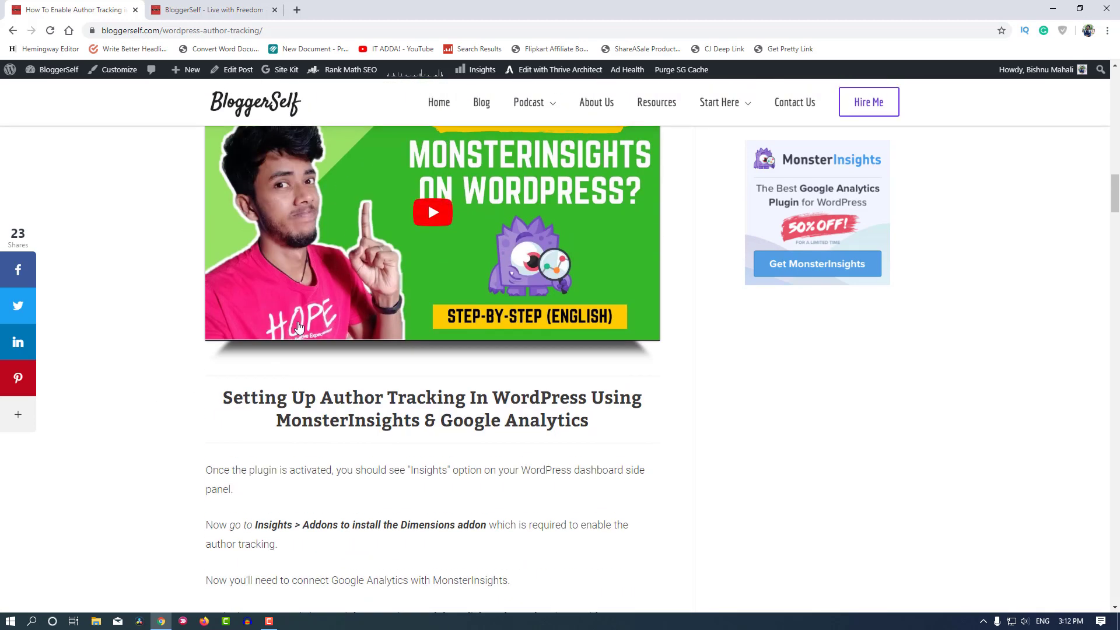
pyautogui.scroll(-2, 292, 333)
pyautogui.scroll(-2, 295, 303)
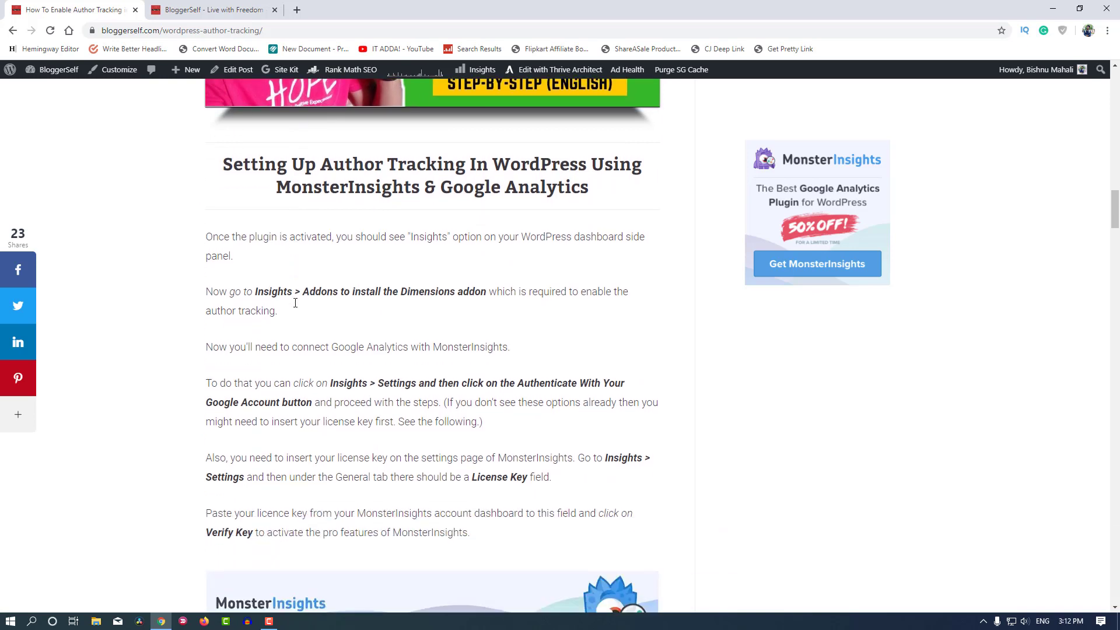
pyautogui.scroll(-2, 468, 281)
pyautogui.moveTo(350, 175); pyautogui.dragTo(488, 176)
pyautogui.click(459, 207)
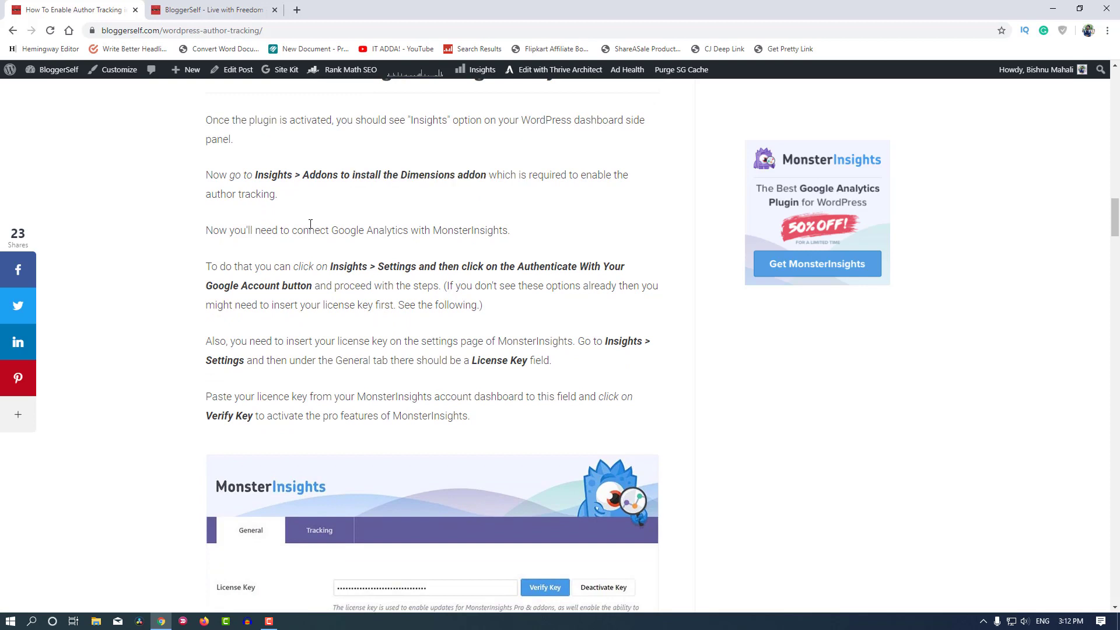
# Step: Open the BloggerSelf WordPress admin Dashboard from the blog homepage and scroll the sidebar to Insights
pyautogui.click(213, 10)
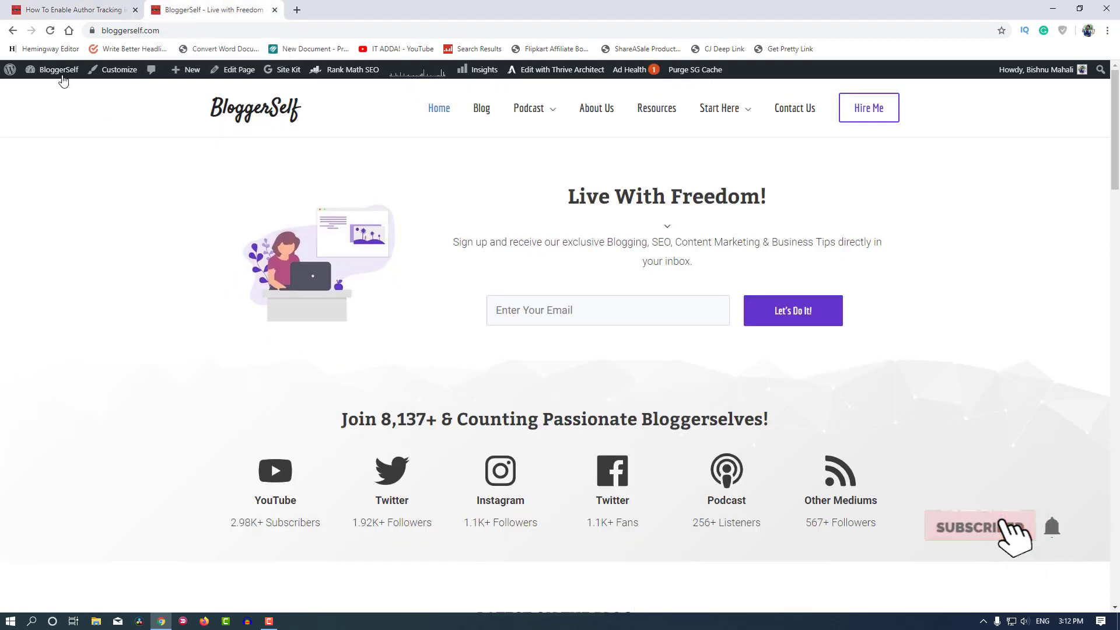
pyautogui.click(58, 106)
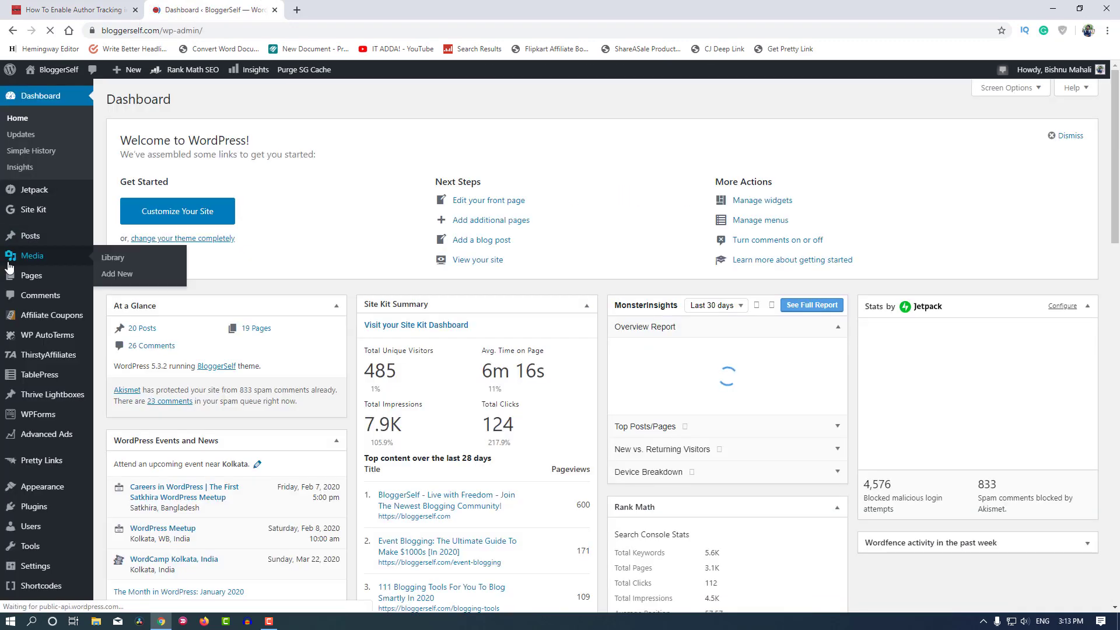
pyautogui.moveTo(28, 372)
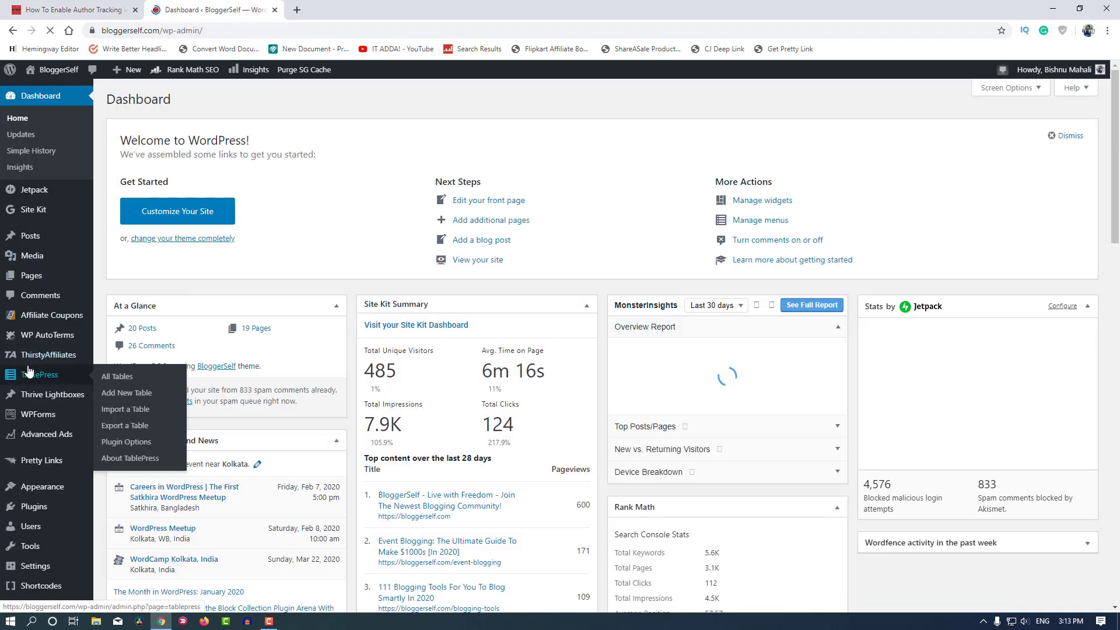
pyautogui.scroll(-2, 29, 371)
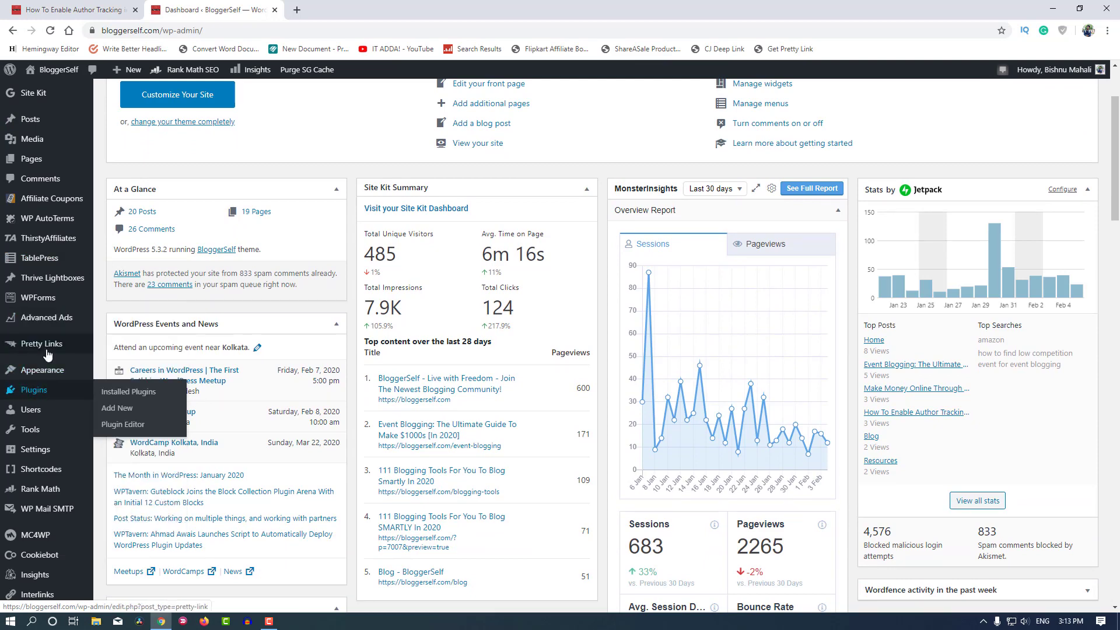
pyautogui.moveTo(27, 437)
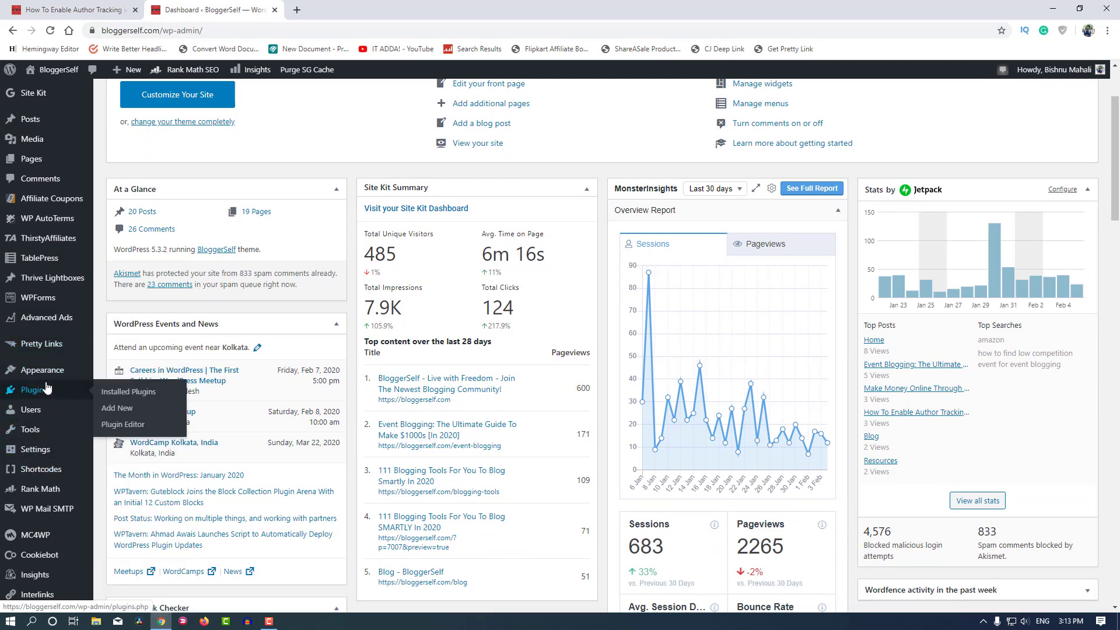
pyautogui.scroll(-2, 30, 389)
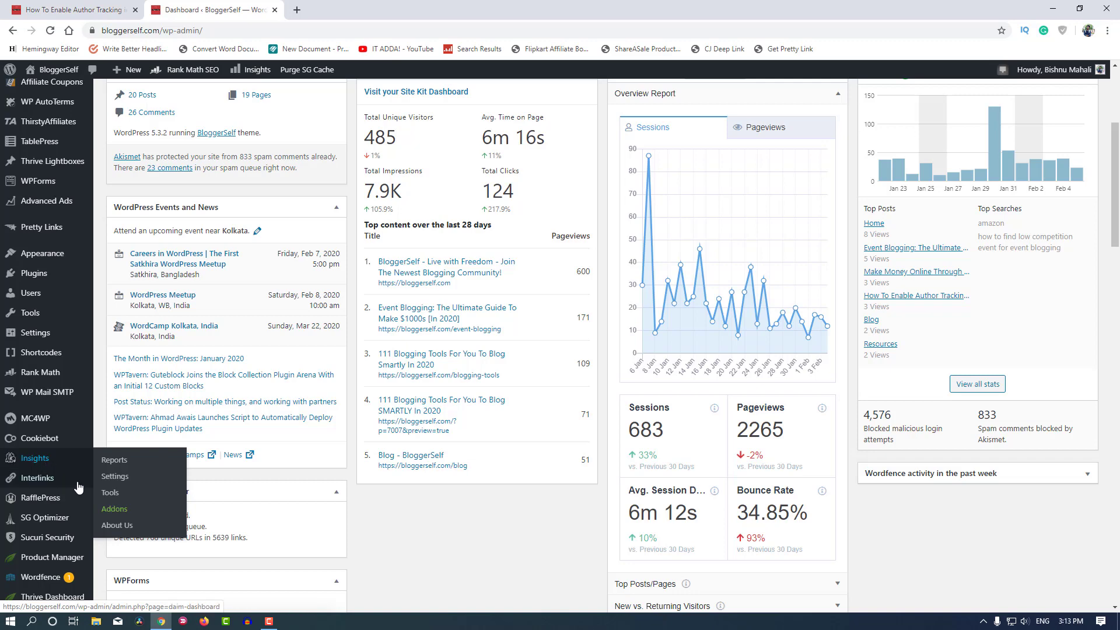
# Step: Open Insights > Addons and go to the Dimensions addon card, which shows Status: Active
pyautogui.click(114, 511)
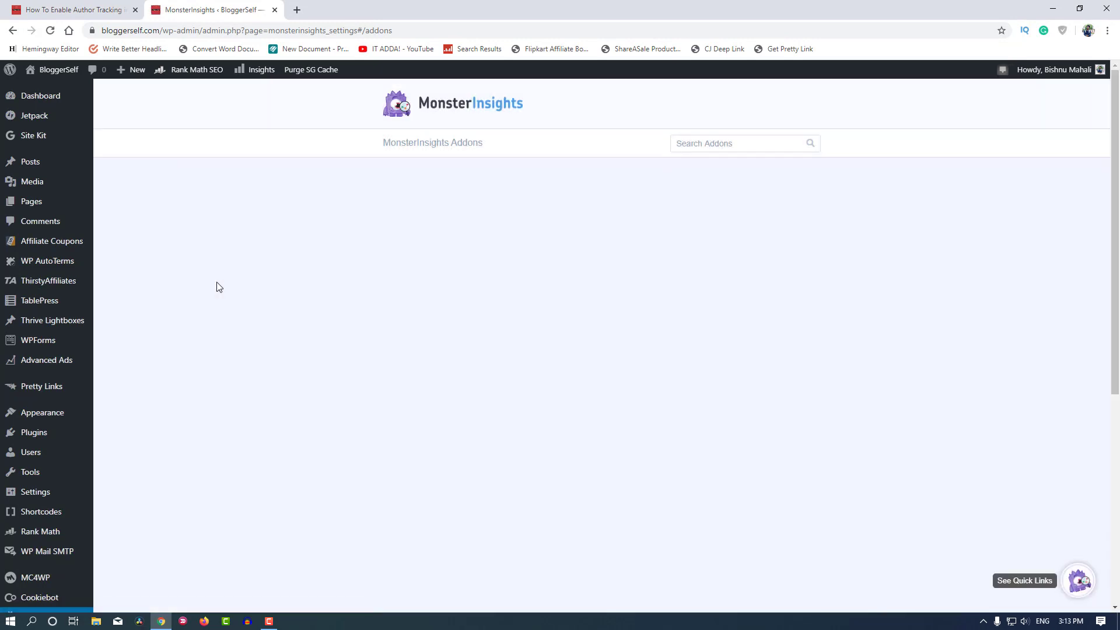
pyautogui.scroll(-1, 235, 313)
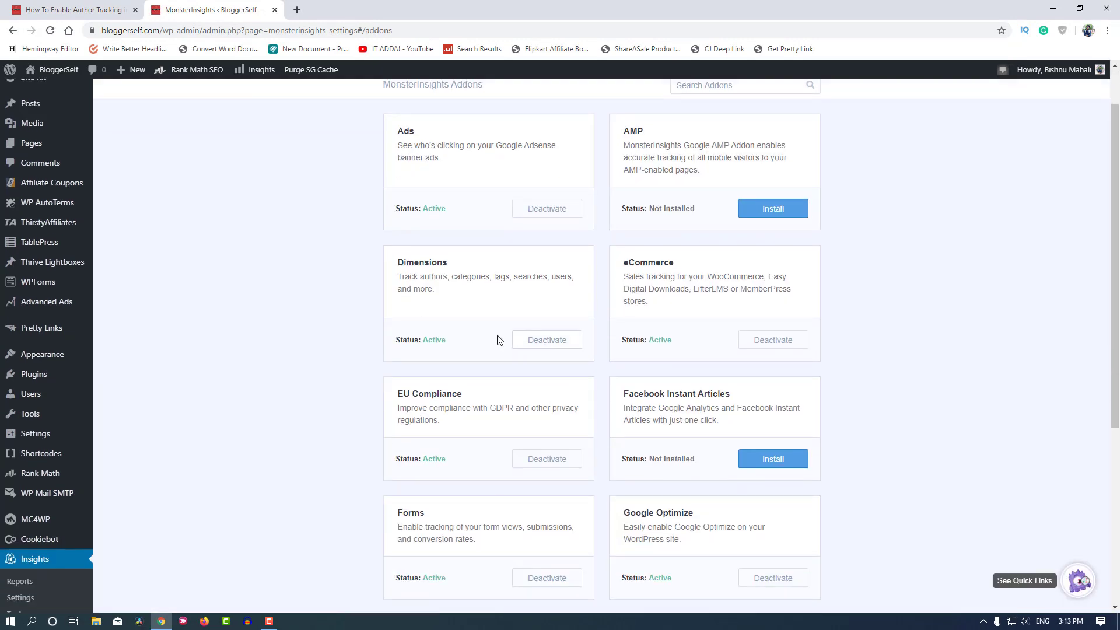
pyautogui.click(555, 349)
# Step: Reorder the browser tabs and skim the author-tracking article before returning to the Addons page
pyautogui.click(81, 8)
pyautogui.moveTo(83, 6); pyautogui.dragTo(221, 10)
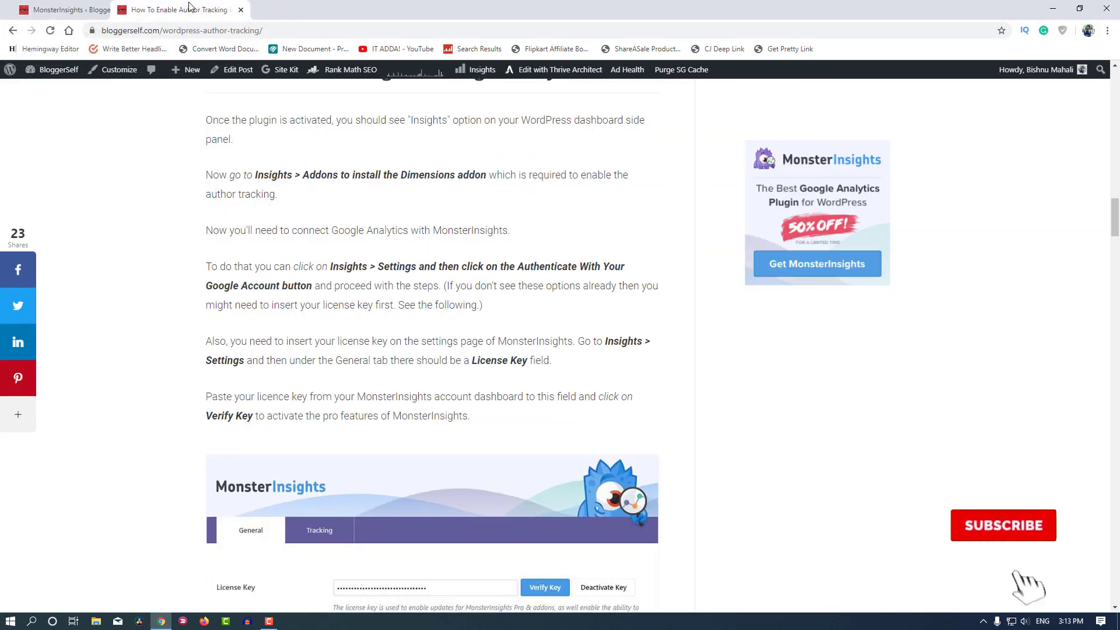
pyautogui.scroll(-1, 318, 286)
pyautogui.scroll(-2, 318, 286)
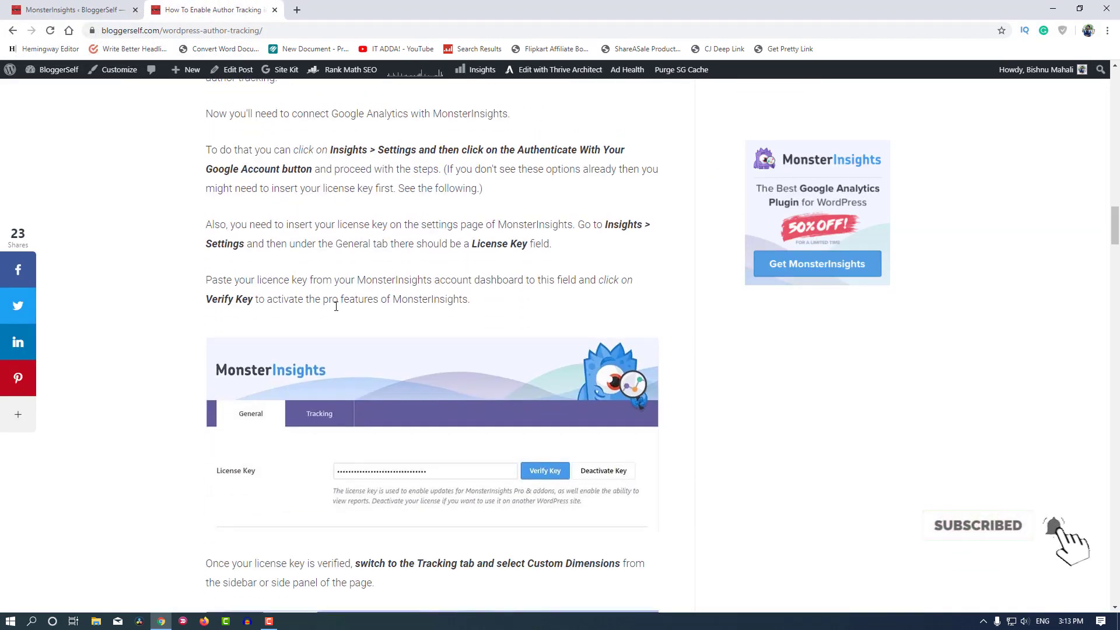
pyautogui.click(66, 11)
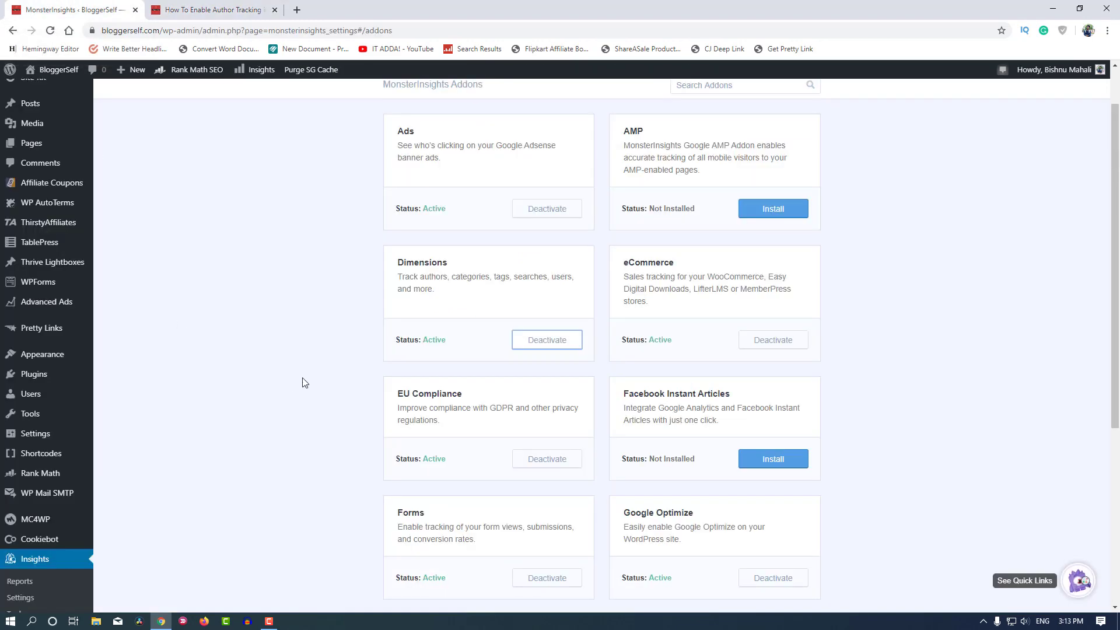
pyautogui.scroll(-3, 291, 365)
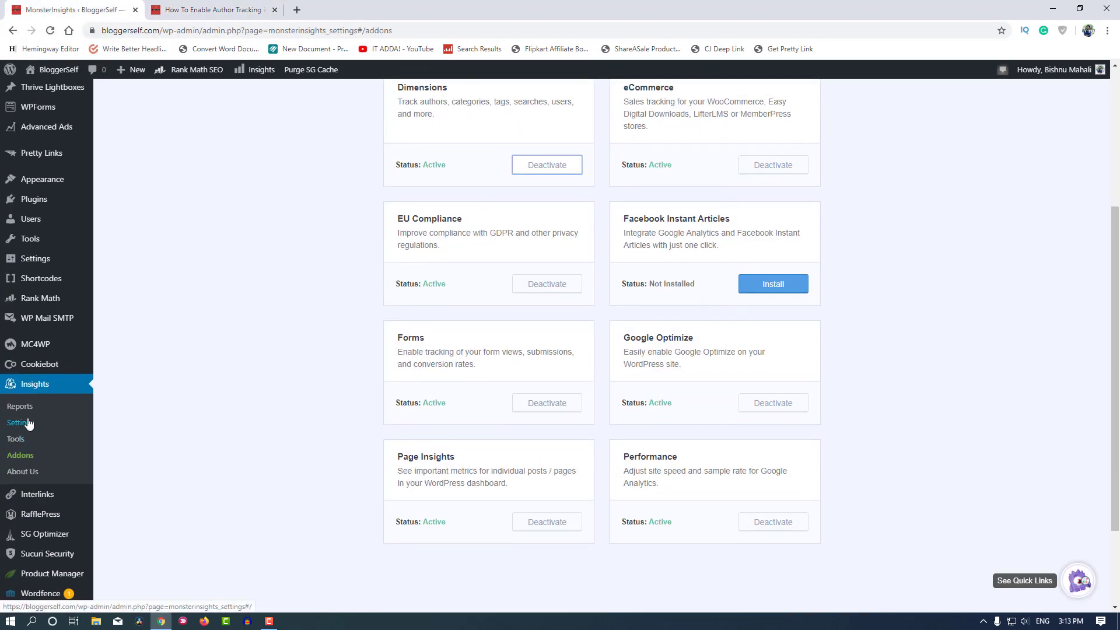
# Step: Open MonsterInsights Settings > Conversions and scroll to the Custom Dimensions section
pyautogui.click(20, 425)
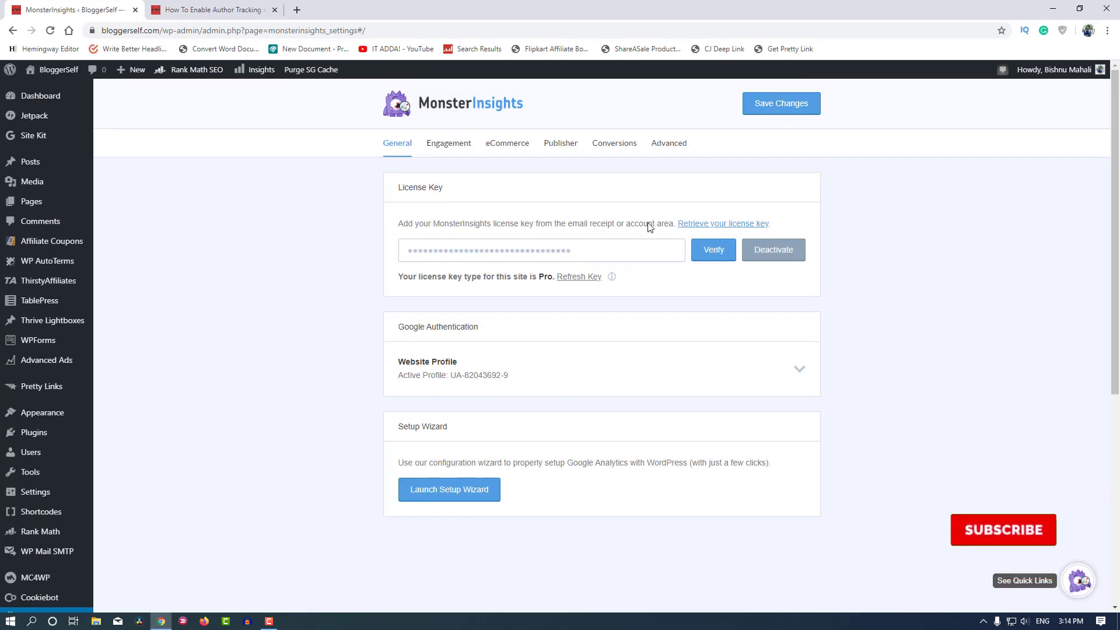
pyautogui.click(608, 147)
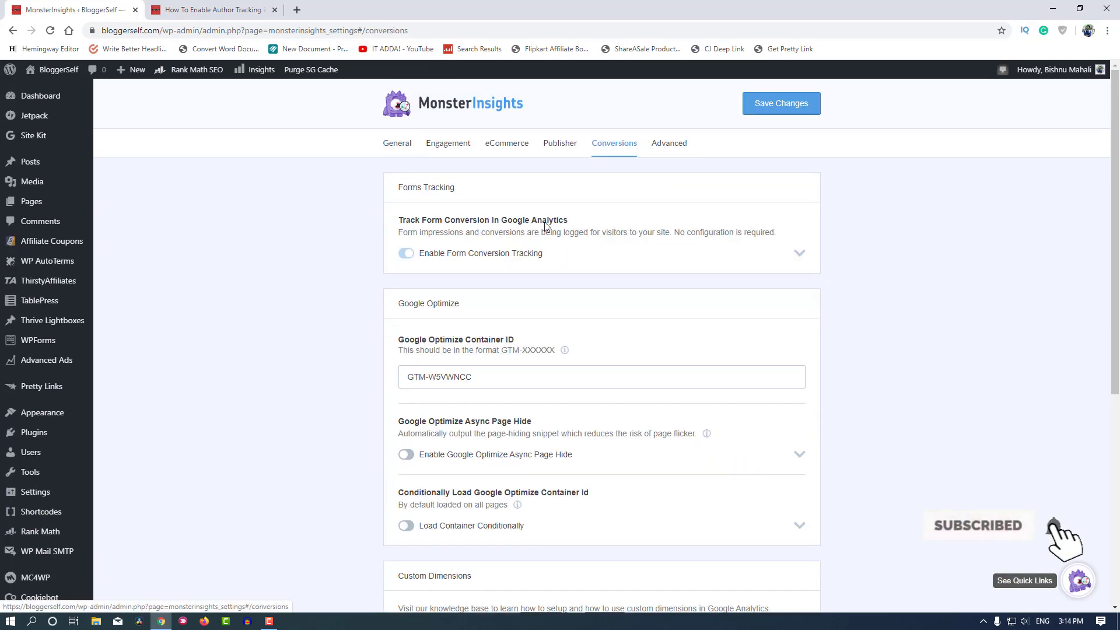
pyautogui.scroll(-1, 605, 286)
pyautogui.scroll(-4, 605, 289)
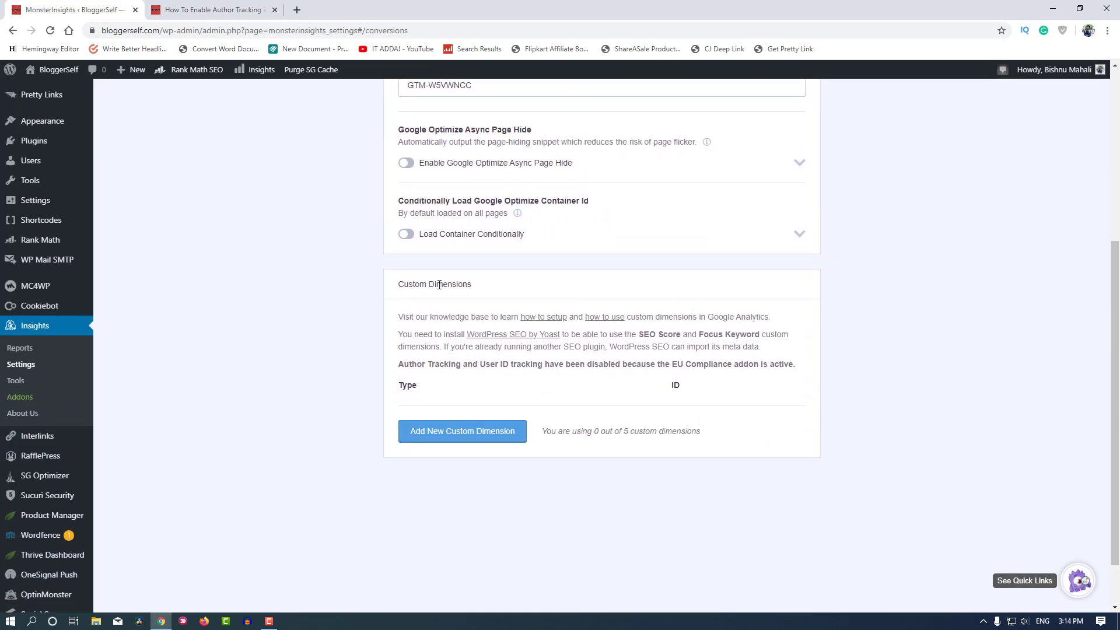
# Step: Scroll through the author-tracking article to review the custom dimension instructions
pyautogui.click(221, 7)
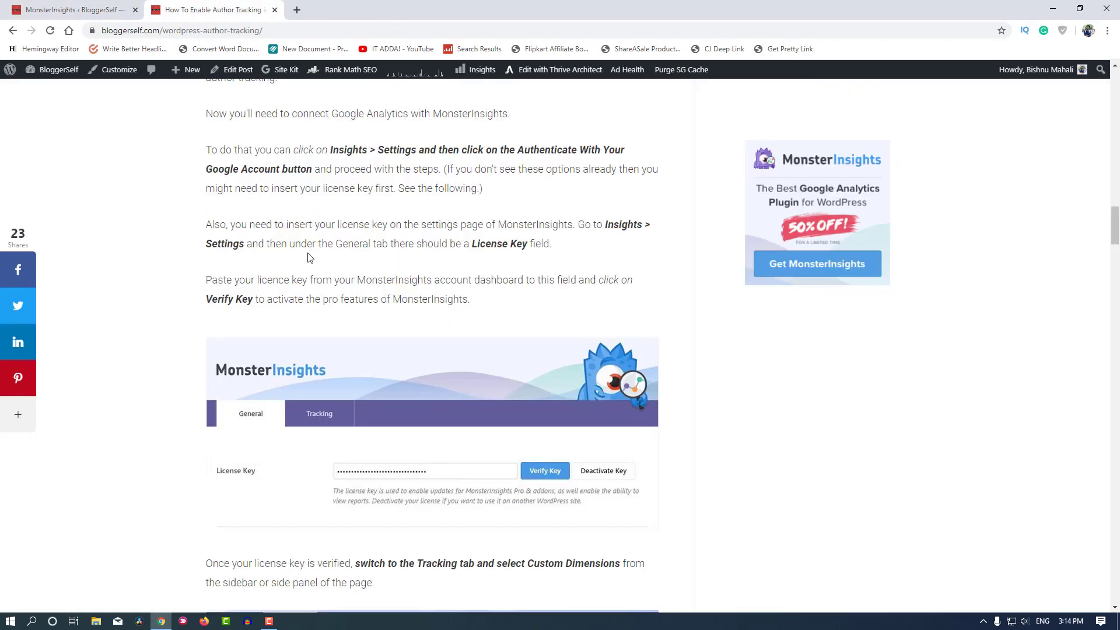
pyautogui.scroll(-9, 309, 257)
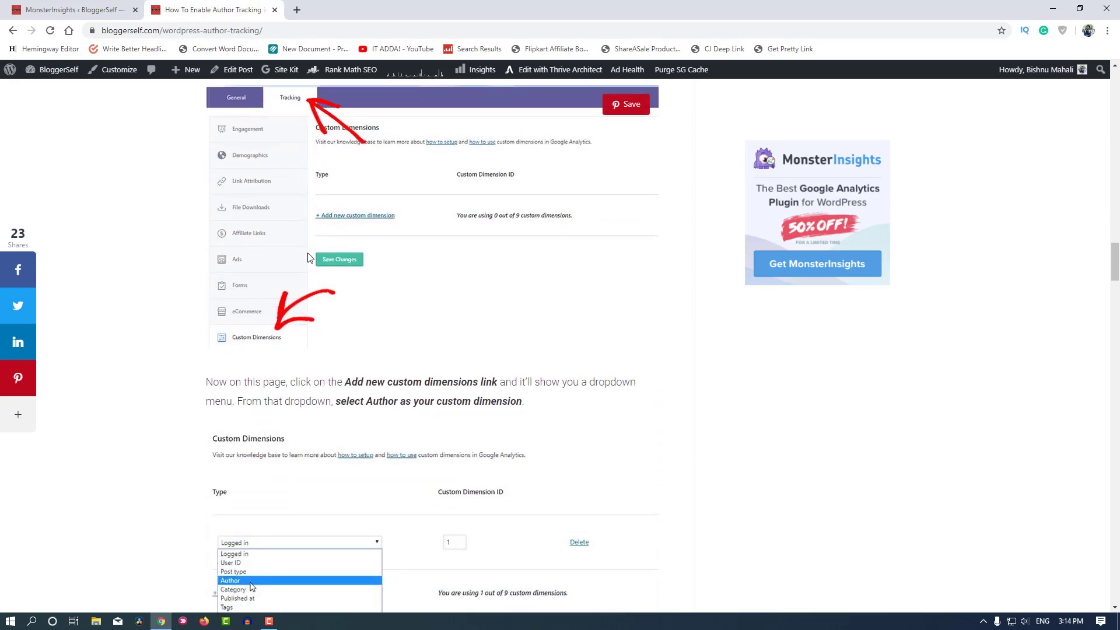
pyautogui.scroll(-5, 310, 258)
pyautogui.scroll(3, 310, 255)
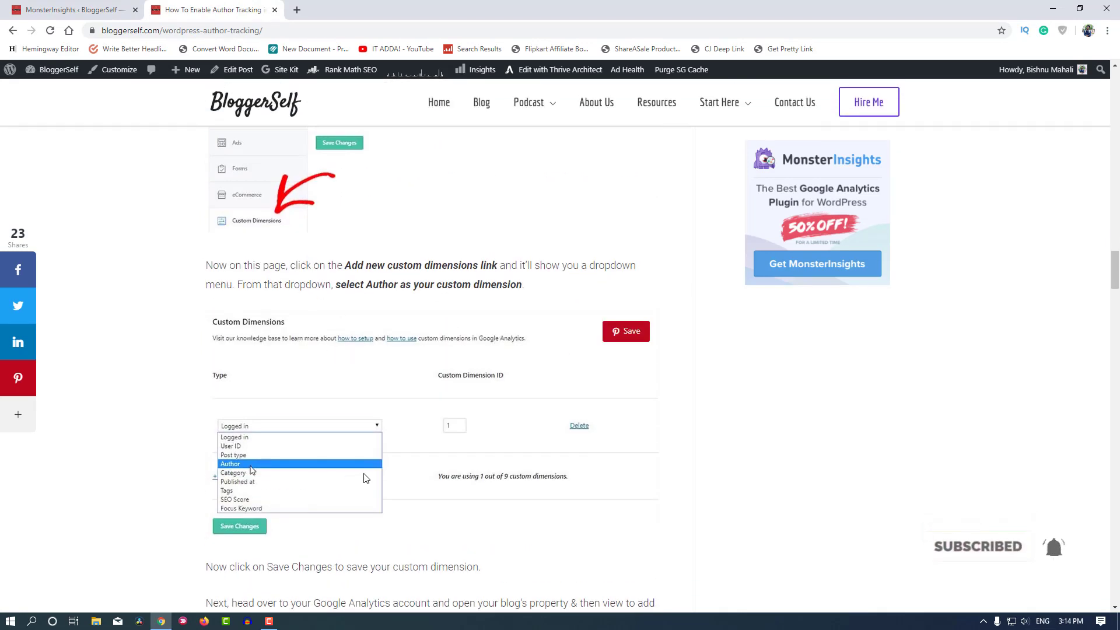
pyautogui.scroll(1, 366, 479)
# Step: Add a new custom dimension row and review the Type options, leaving Published at with ID 1
pyautogui.click(81, 9)
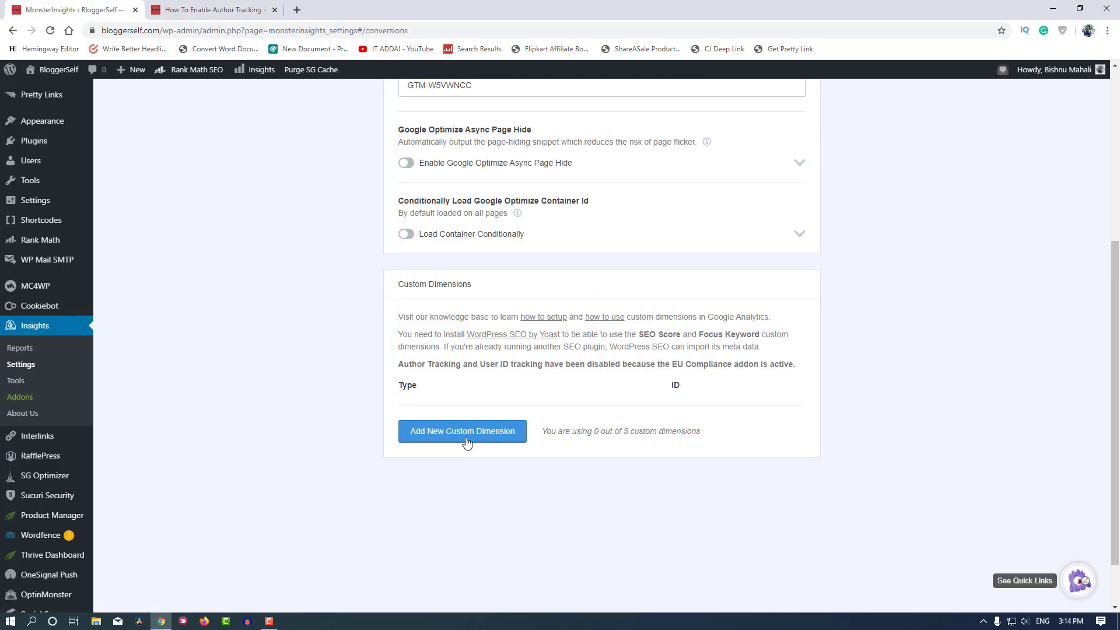
pyautogui.click(446, 441)
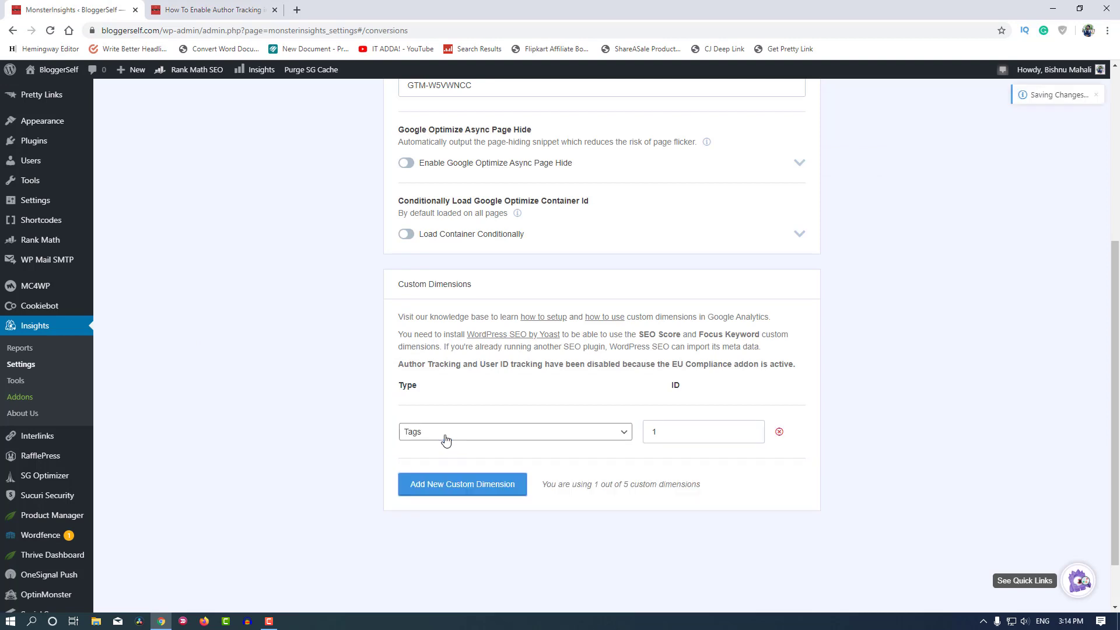
pyautogui.click(452, 437)
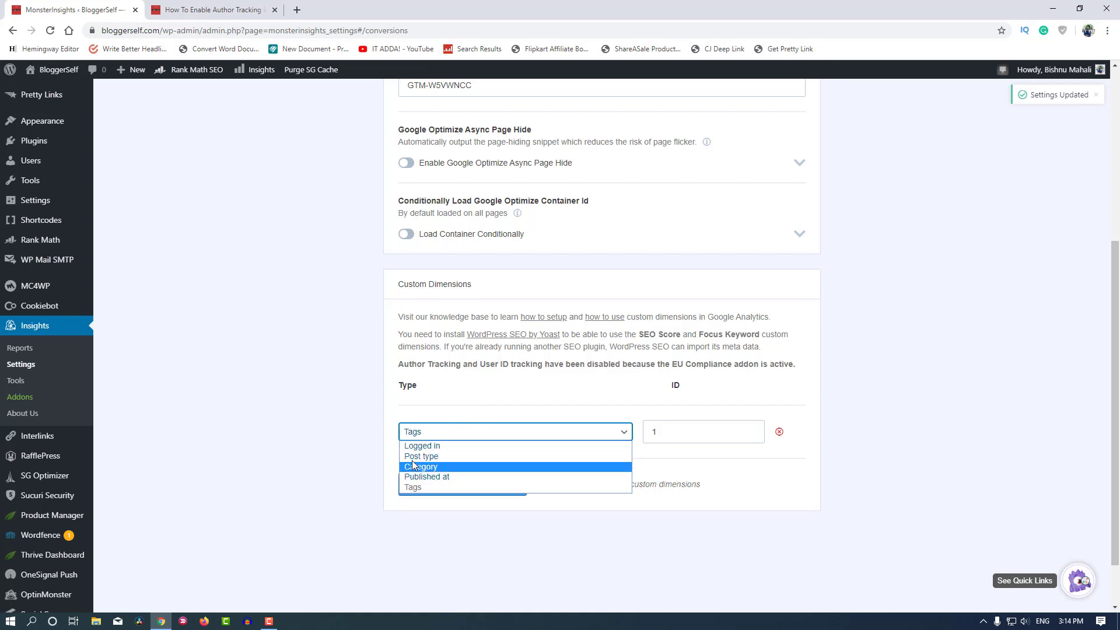
pyautogui.click(337, 426)
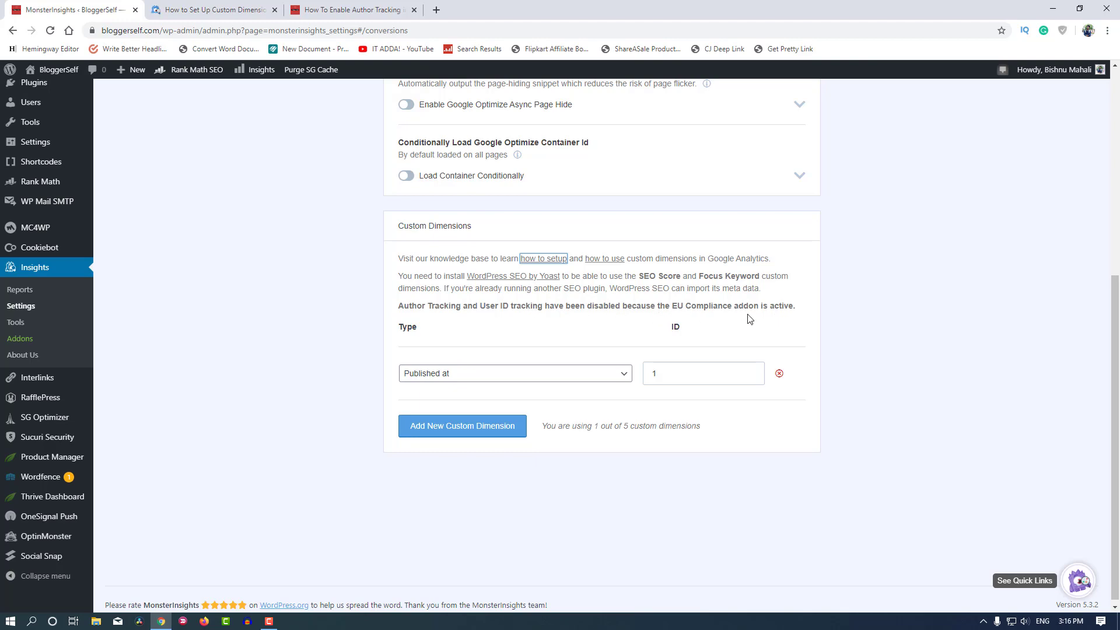
# Step: Deactivate the EU Compliance addon on the Addons page and go back to MonsterInsights Settings
pyautogui.scroll(4, 409, 350)
pyautogui.scroll(-4, 234, 362)
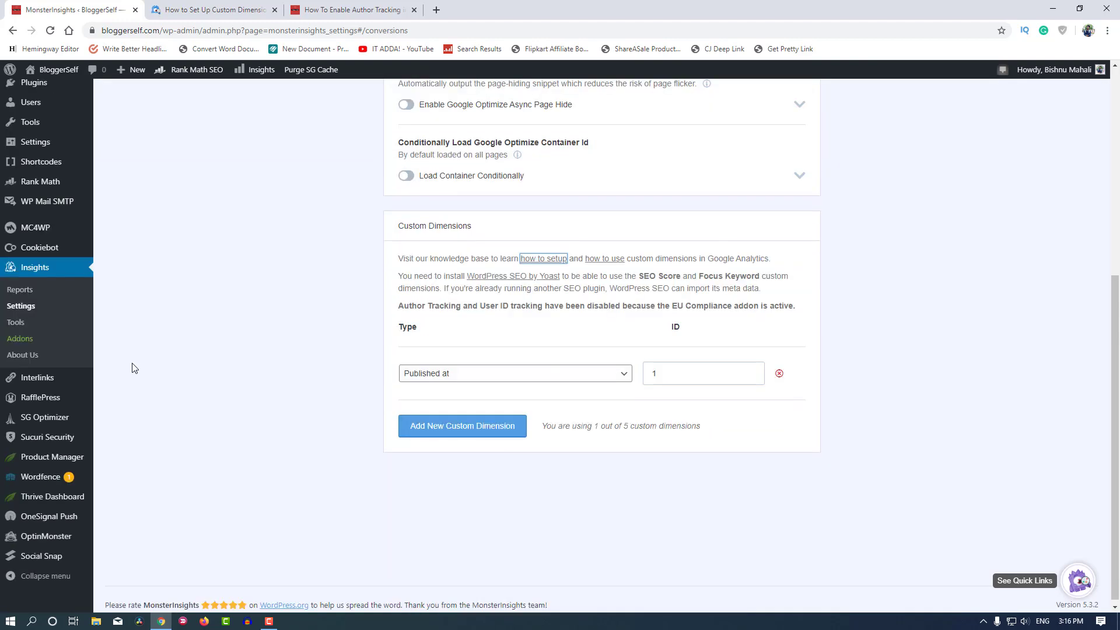
pyautogui.click(31, 344)
pyautogui.scroll(1, 353, 428)
pyautogui.scroll(2, 353, 429)
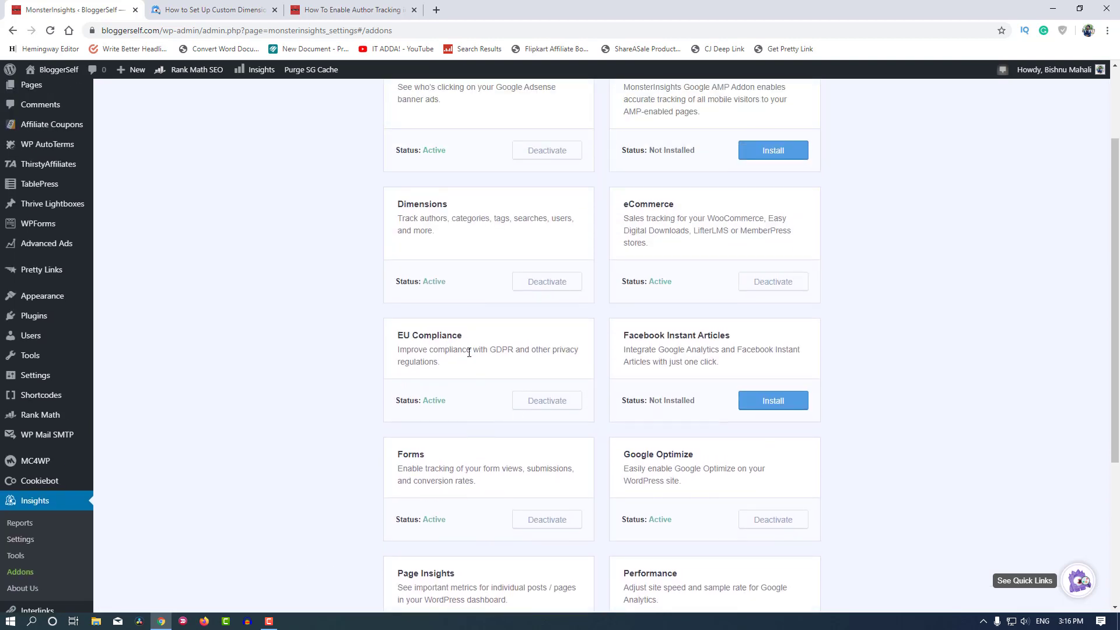
pyautogui.click(537, 406)
pyautogui.scroll(-3, 276, 397)
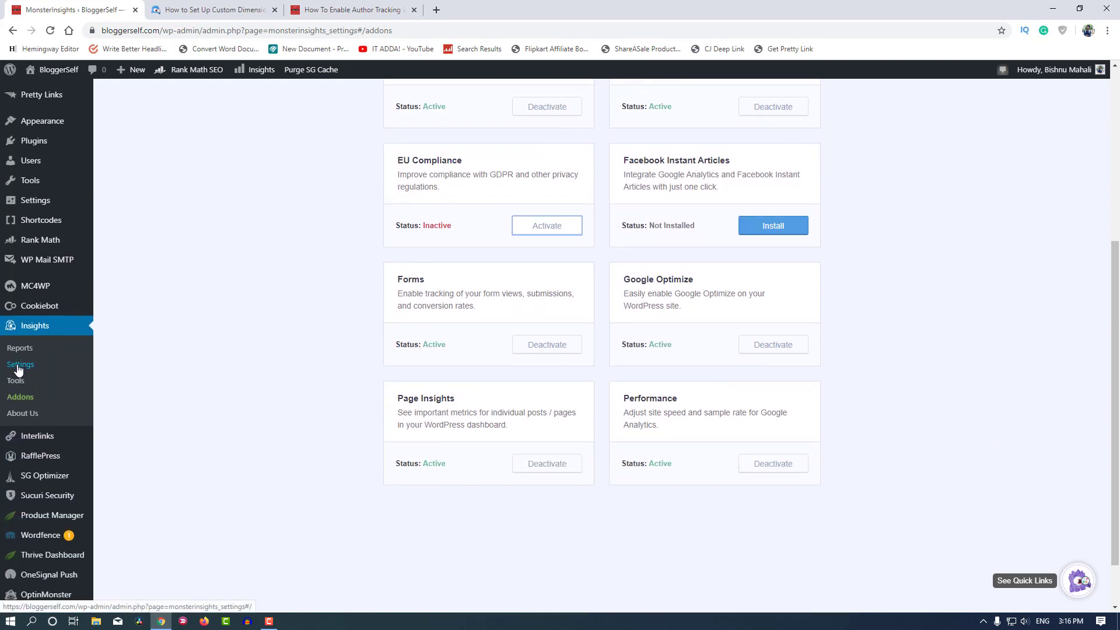
pyautogui.click(19, 365)
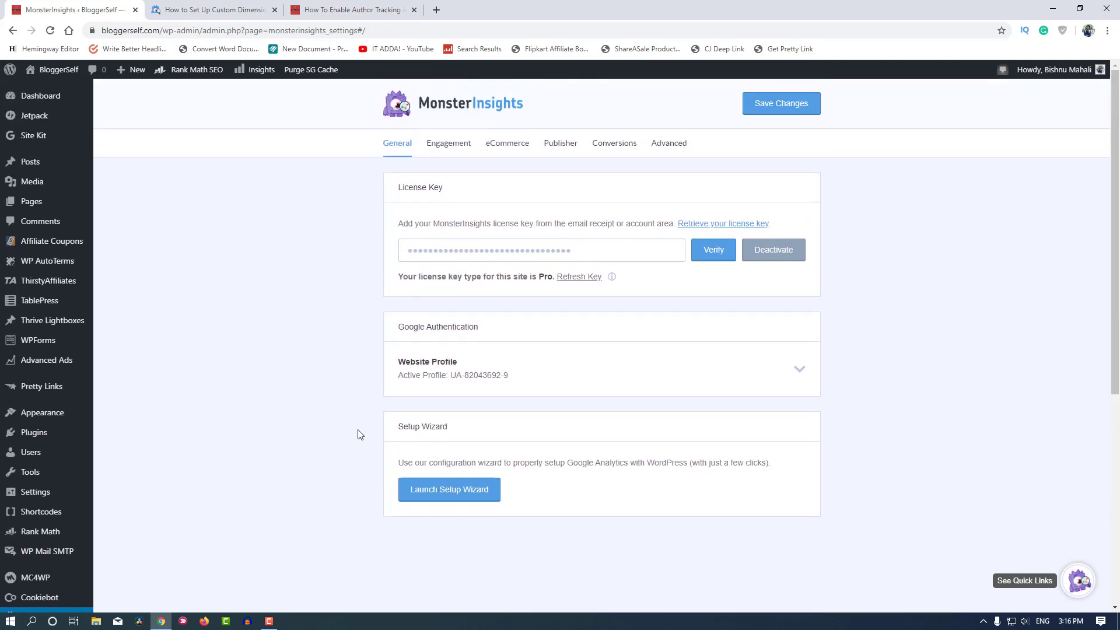
# Step: On the Conversions tab, reload the page and set the custom dimension type to Author
pyautogui.click(612, 146)
pyautogui.scroll(-6, 291, 256)
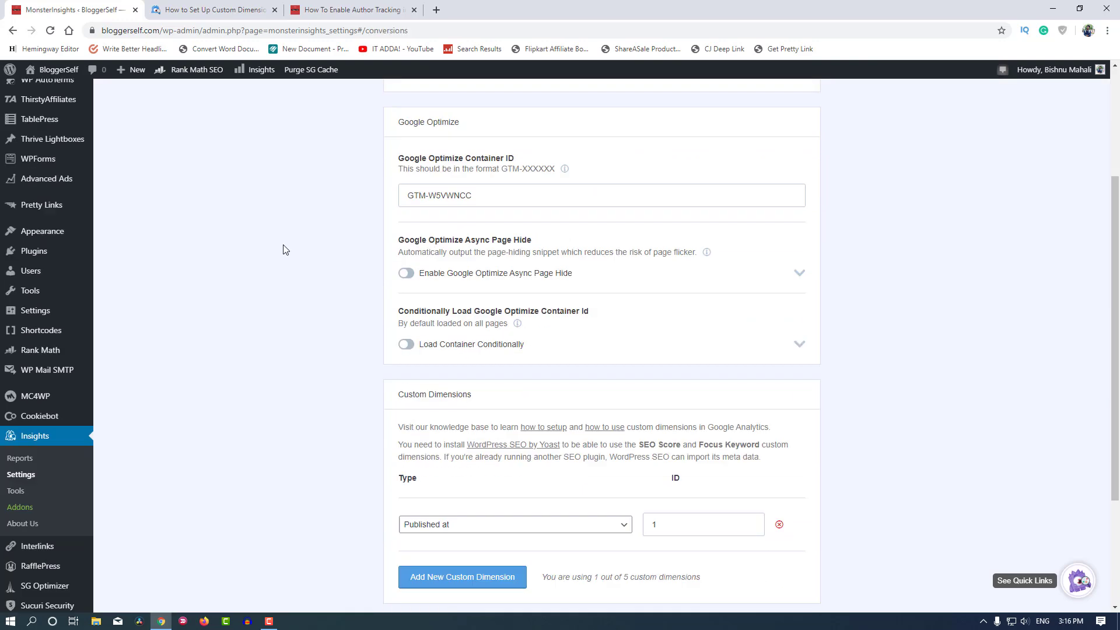
pyautogui.click(507, 356)
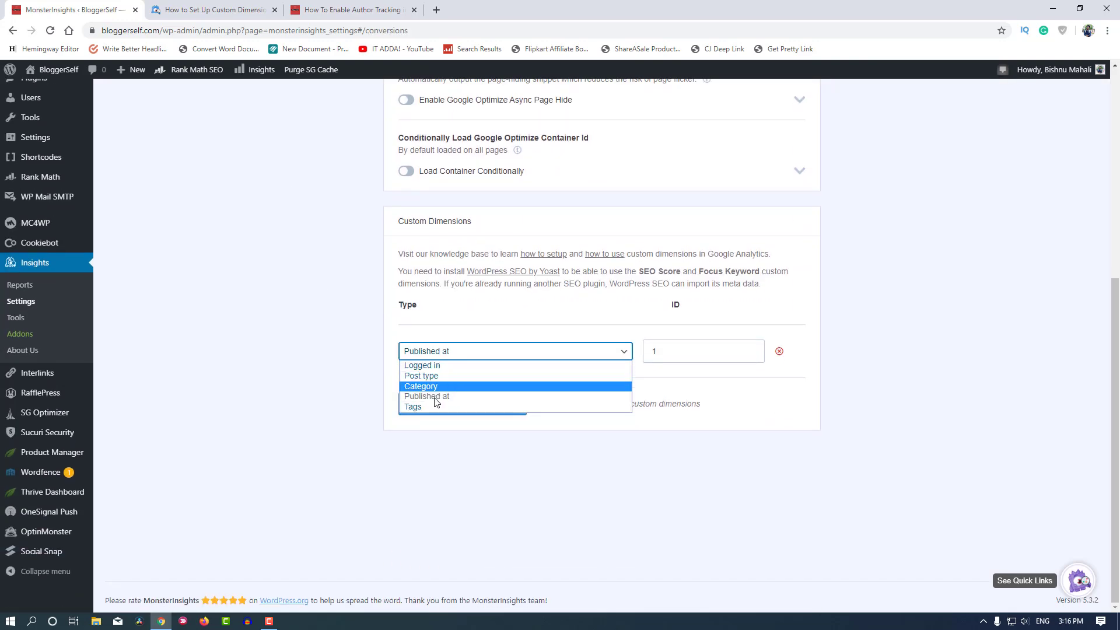
pyautogui.scroll(6, 300, 358)
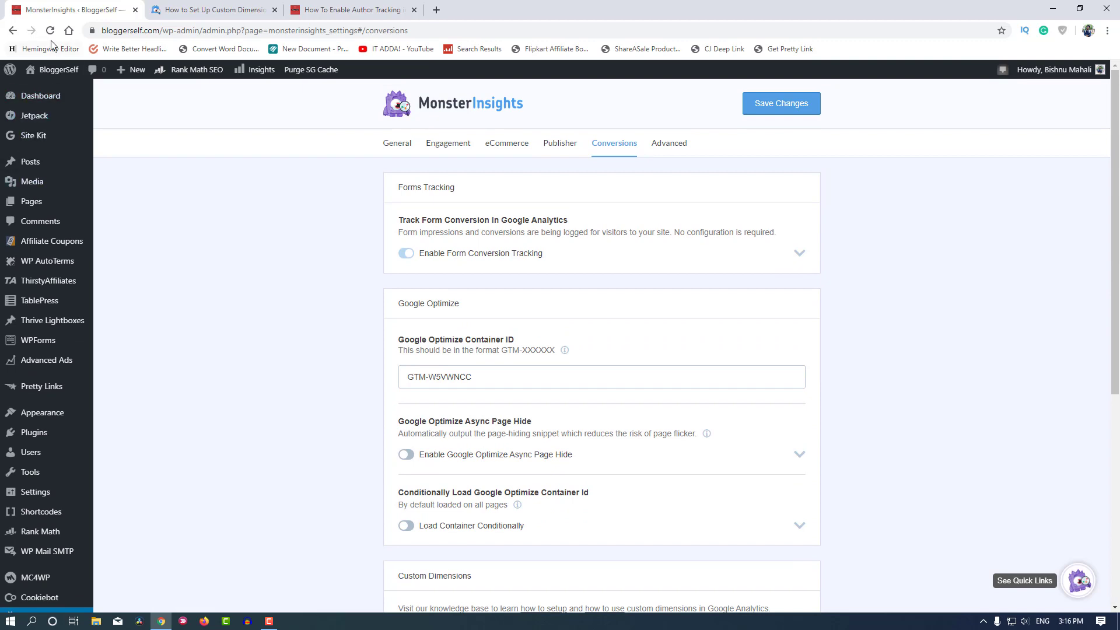
pyautogui.click(88, 116)
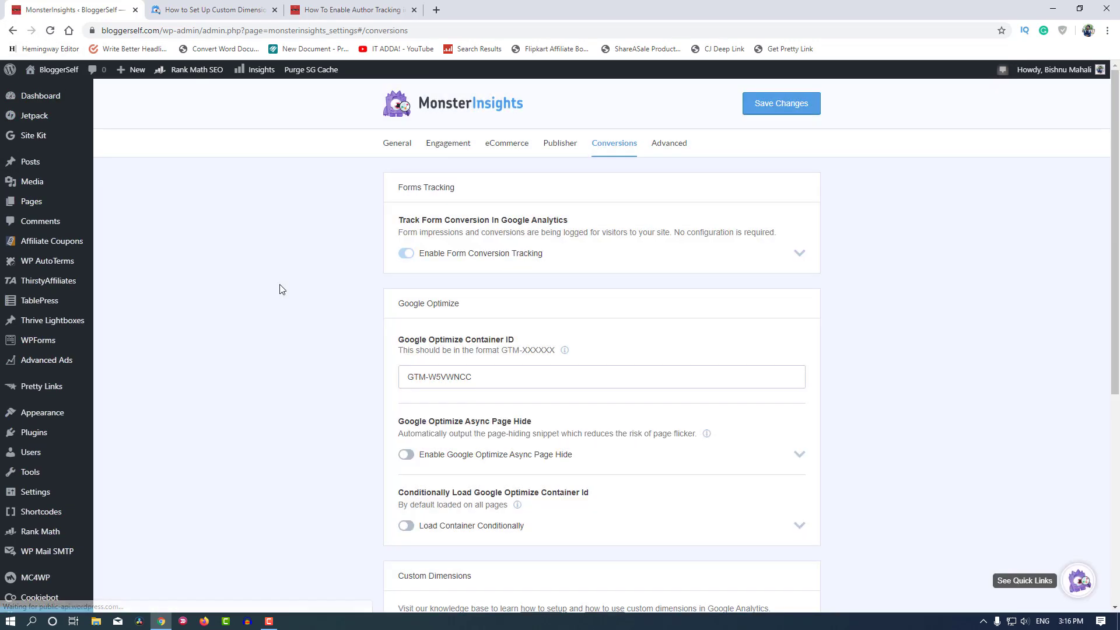
pyautogui.scroll(-5, 230, 292)
pyautogui.click(515, 415)
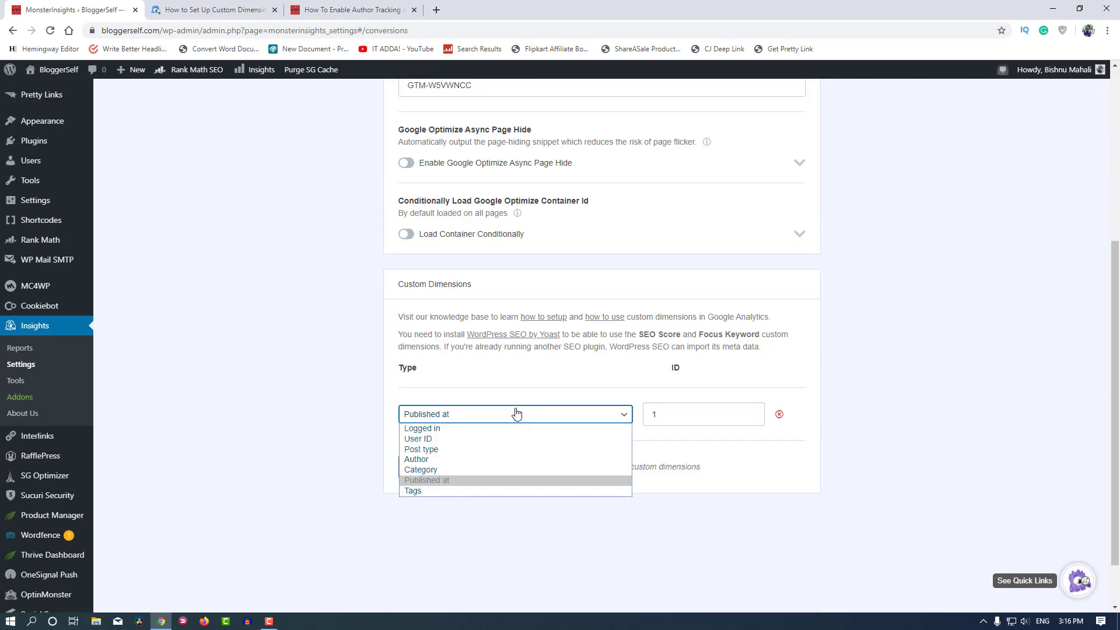
pyautogui.click(425, 462)
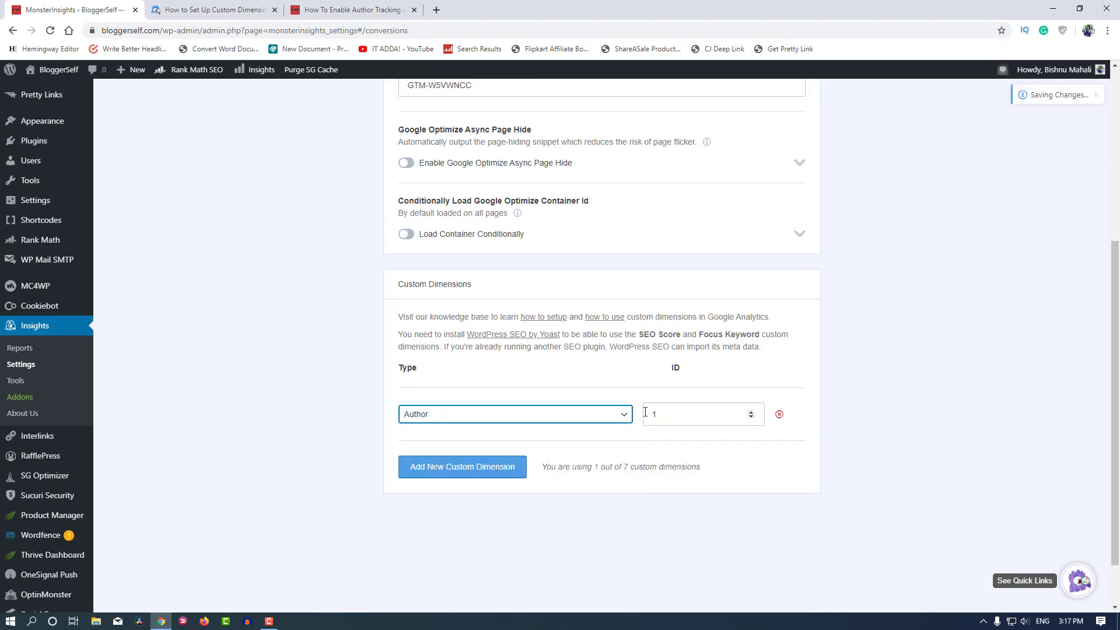
# Step: Close the guide tab, check the article, and save the settings with Author as dimension ID 1
pyautogui.click(216, 10)
pyautogui.click(280, 9)
pyautogui.scroll(-4, 280, 338)
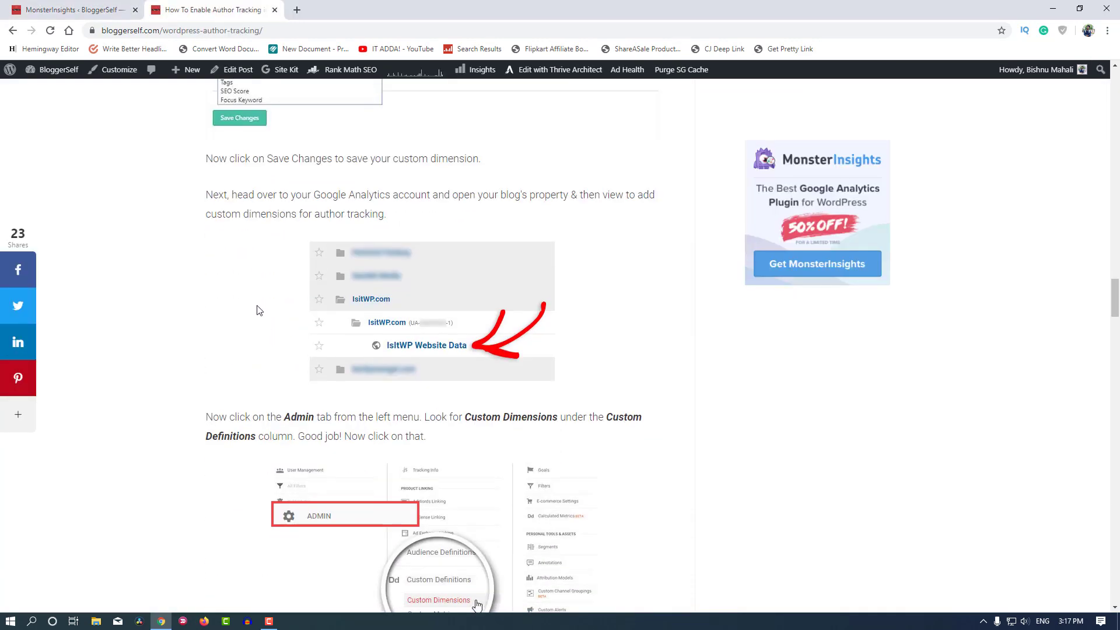
pyautogui.click(88, 10)
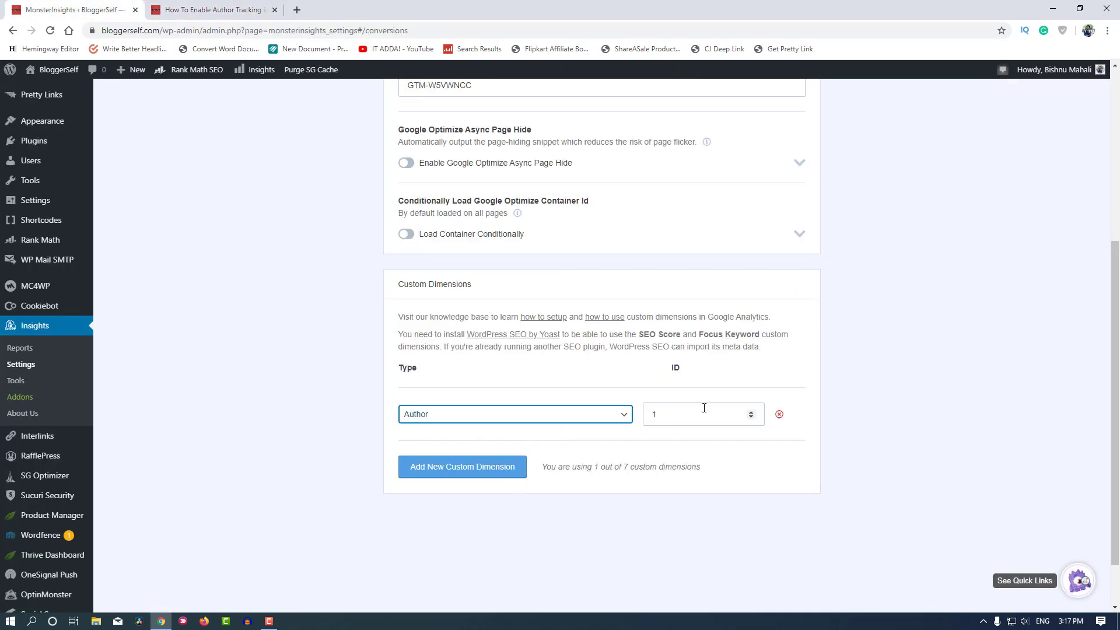
pyautogui.scroll(1, 676, 421)
pyautogui.scroll(4, 675, 421)
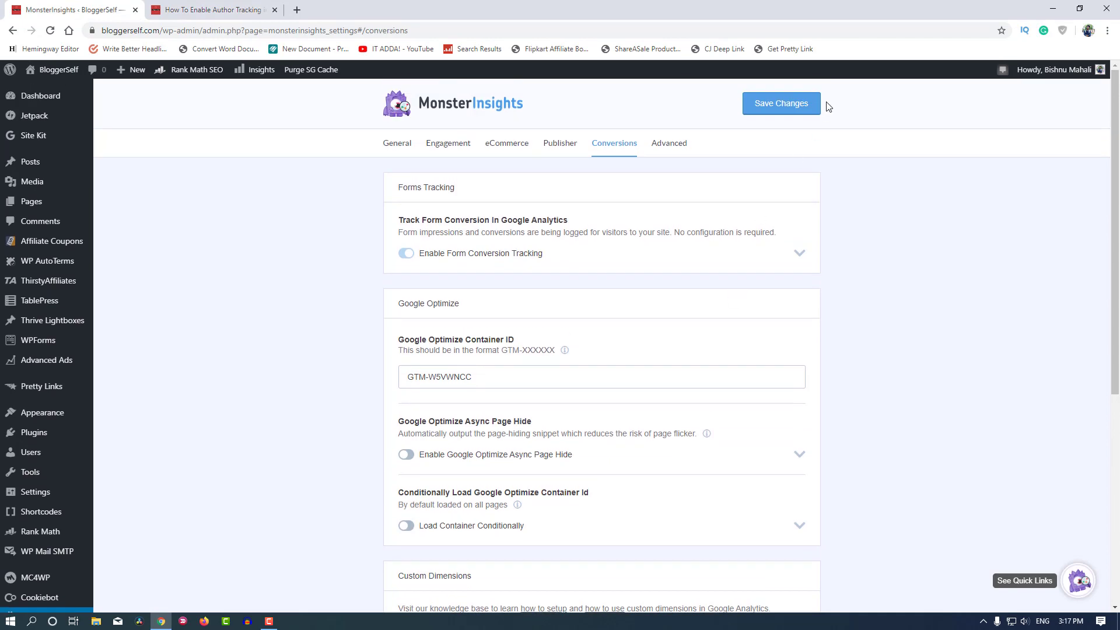
pyautogui.click(803, 111)
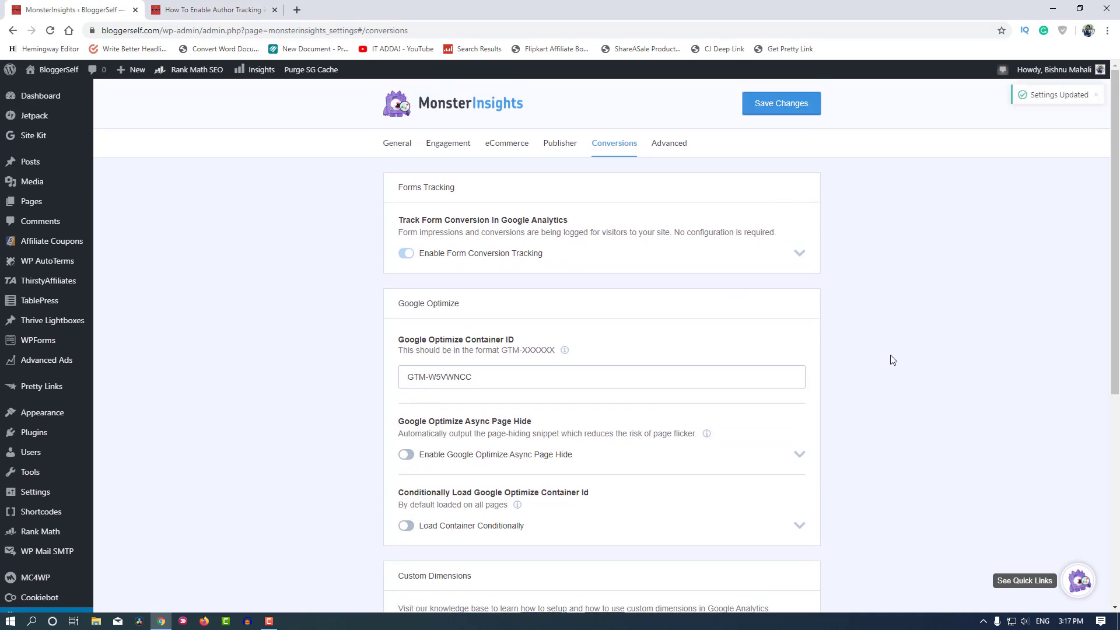
pyautogui.scroll(-6, 891, 360)
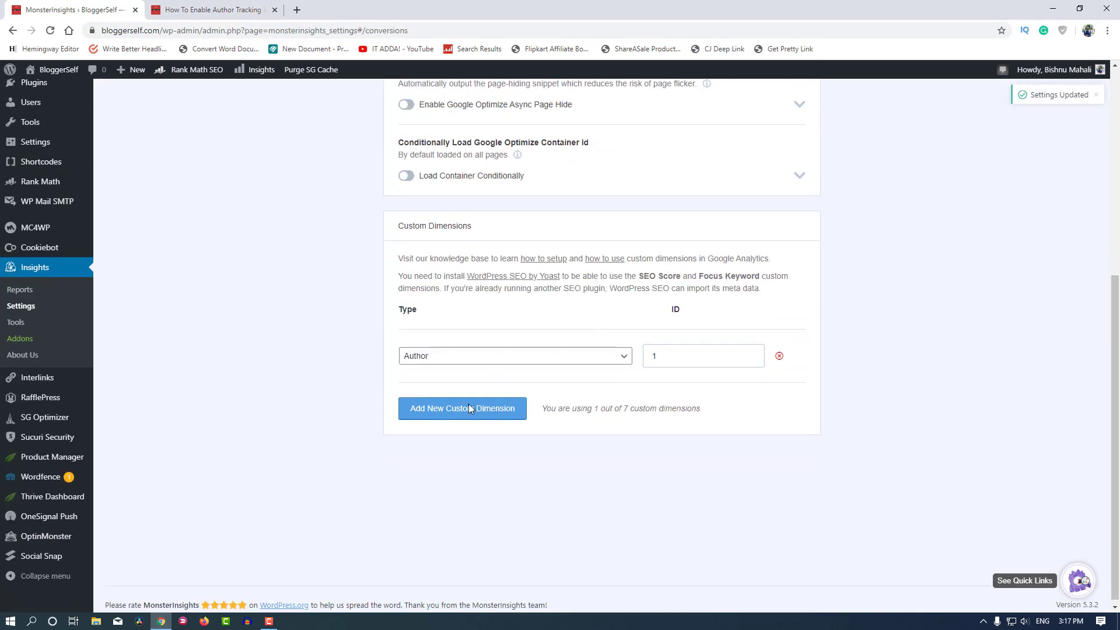
# Step: Load Google Analytics in a new tab by typing 'goog' in the address bar
pyautogui.click(204, 10)
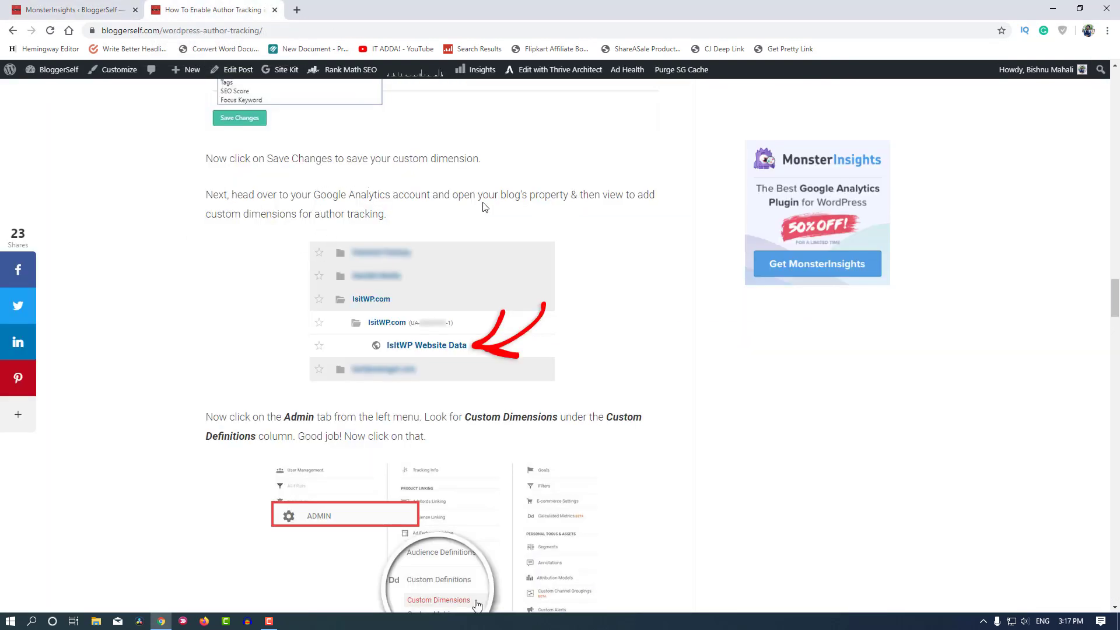
pyautogui.click(297, 10)
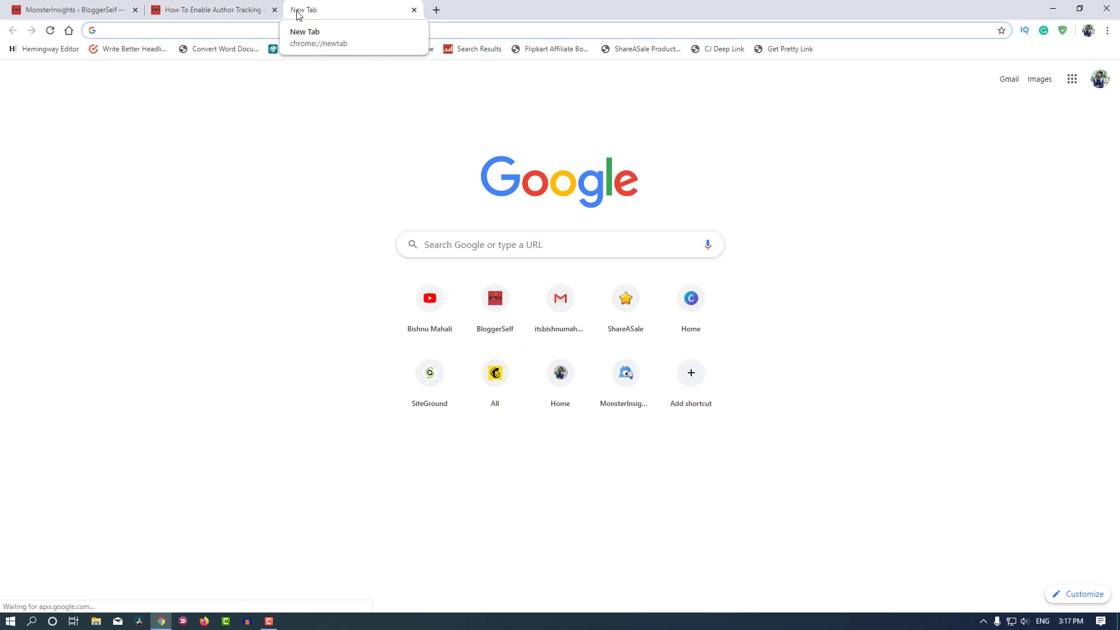
pyautogui.write('goog')
pyautogui.press('Return')
# Step: Highlight the article's step about heading to Google Analytics, then switch to the Analytics Home tab
pyautogui.click(213, 10)
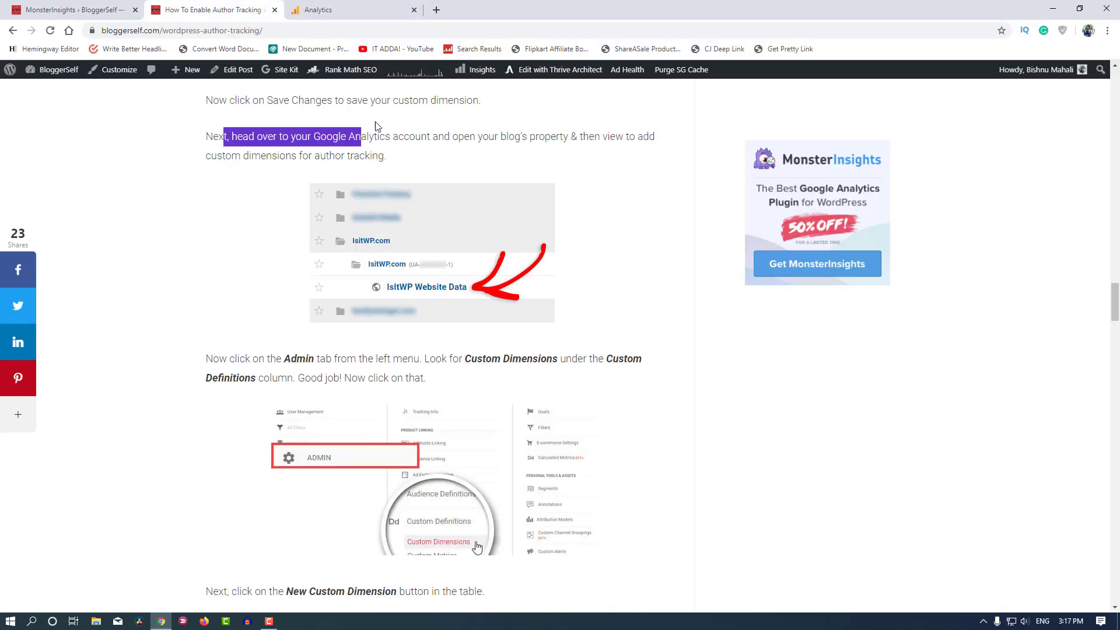
pyautogui.moveTo(377, 126); pyautogui.dragTo(460, 134)
pyautogui.click(576, 142)
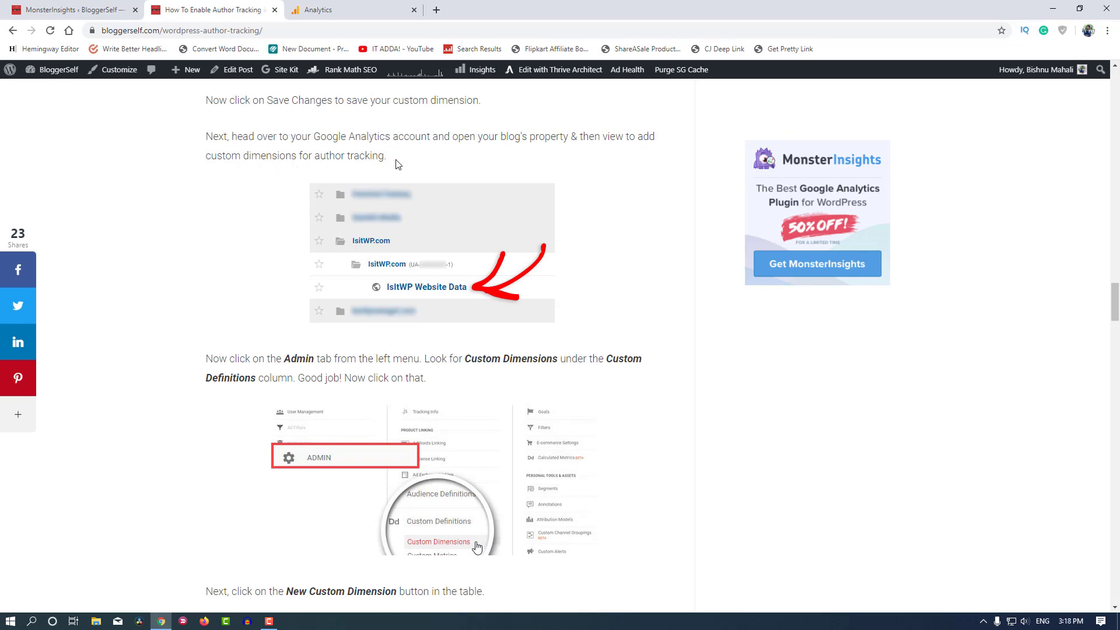
pyautogui.click(347, 12)
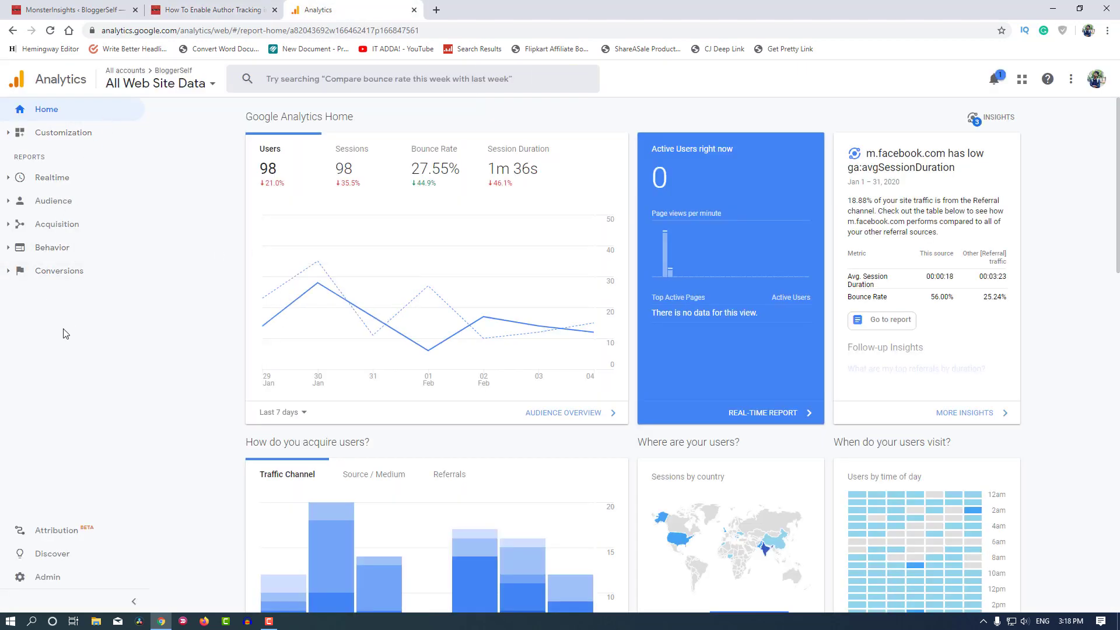
# Step: Open the Google Analytics Admin settings and re-read the article's Analytics instructions
pyautogui.click(49, 579)
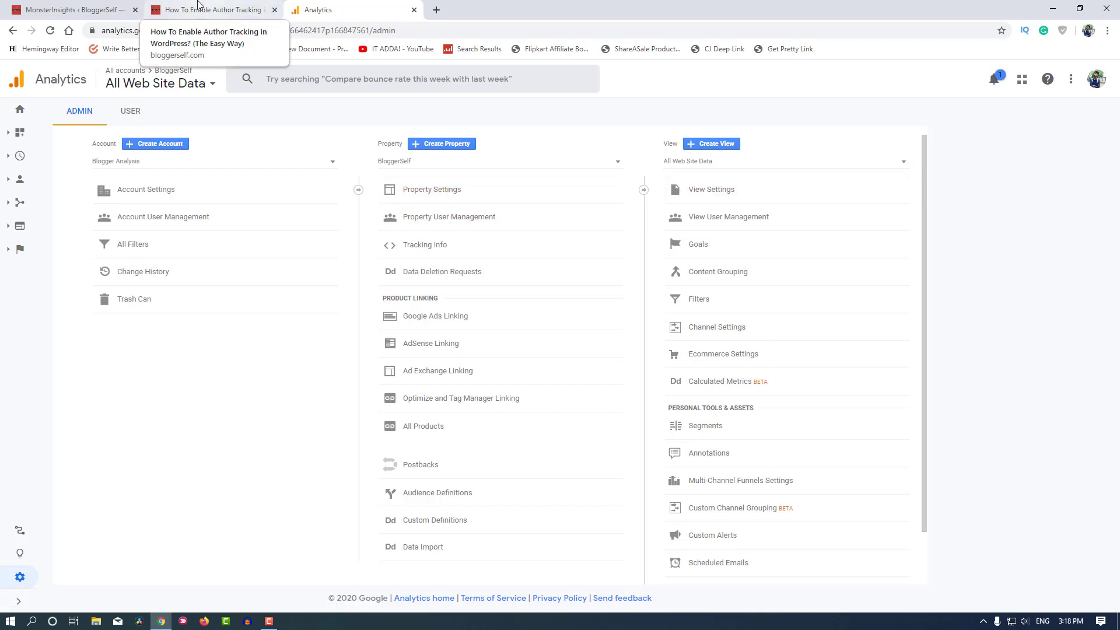
pyautogui.click(213, 10)
pyautogui.scroll(3, 270, 407)
pyautogui.scroll(3, 248, 347)
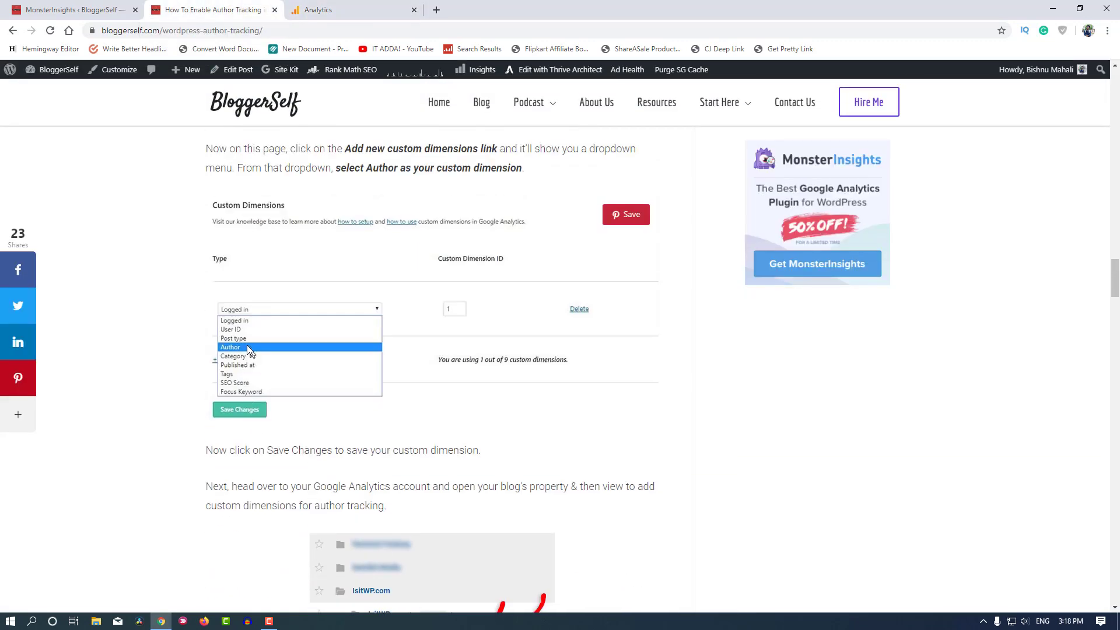
pyautogui.scroll(-5, 247, 345)
pyautogui.scroll(-2, 447, 344)
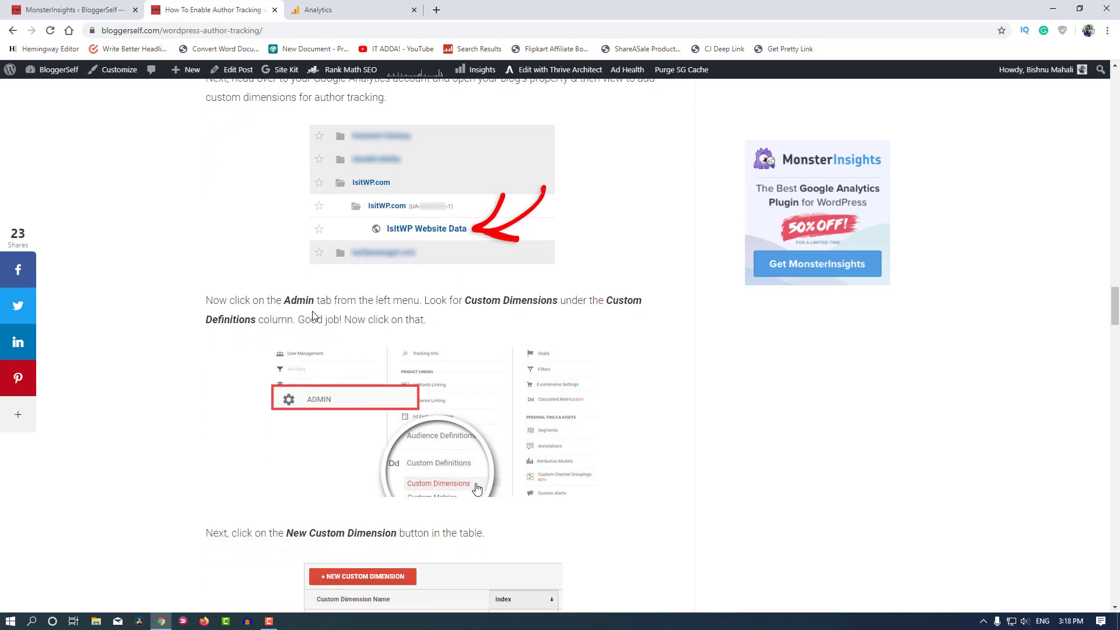
pyautogui.scroll(-1, 314, 316)
pyautogui.scroll(-2, 327, 307)
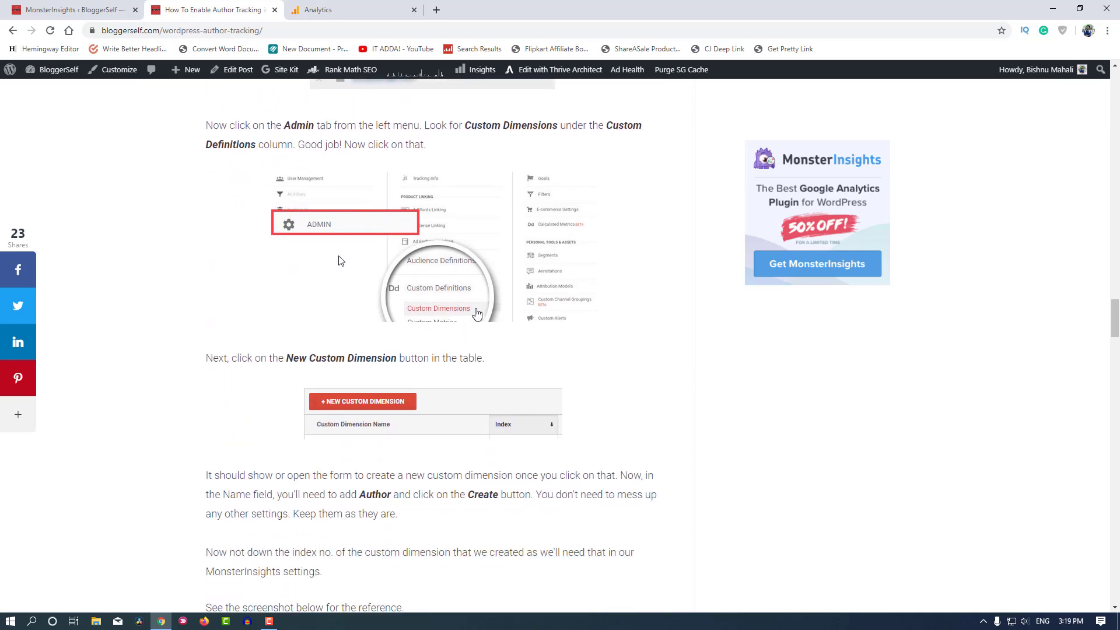
pyautogui.scroll(2, 328, 238)
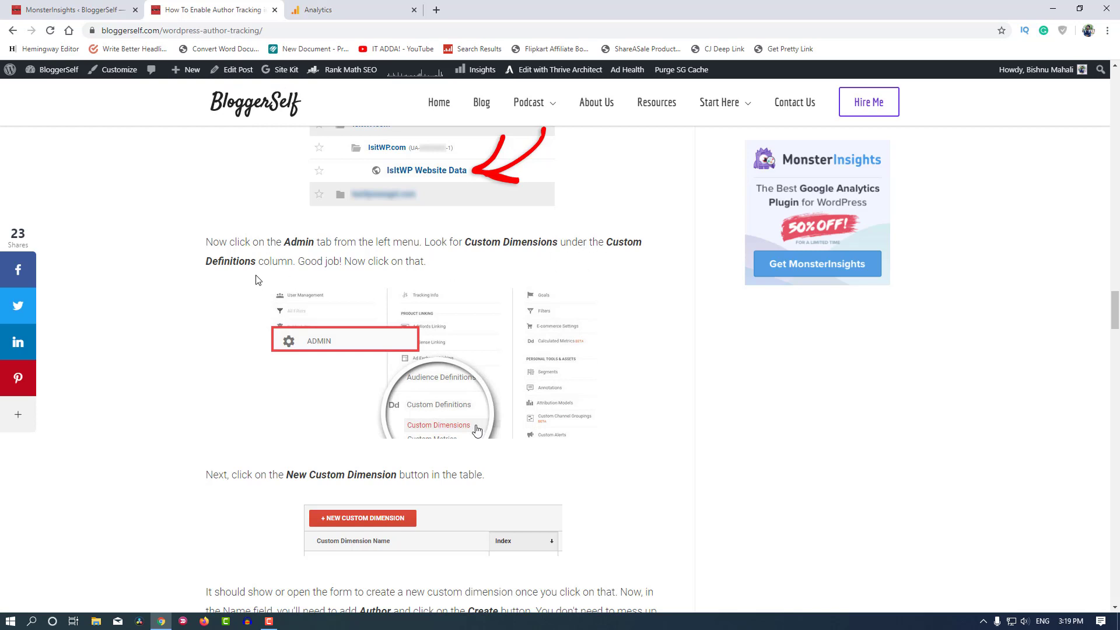
# Step: Open Custom Definitions > Custom Dimensions for the BloggerSelf property
pyautogui.click(364, 3)
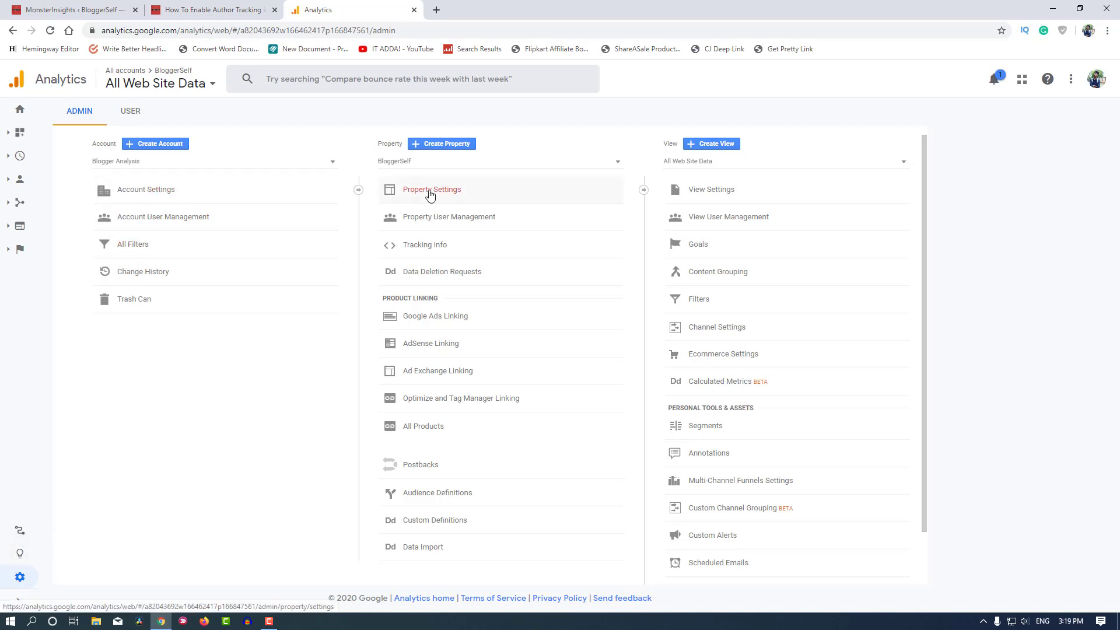
pyautogui.click(457, 531)
pyautogui.scroll(-1, 454, 514)
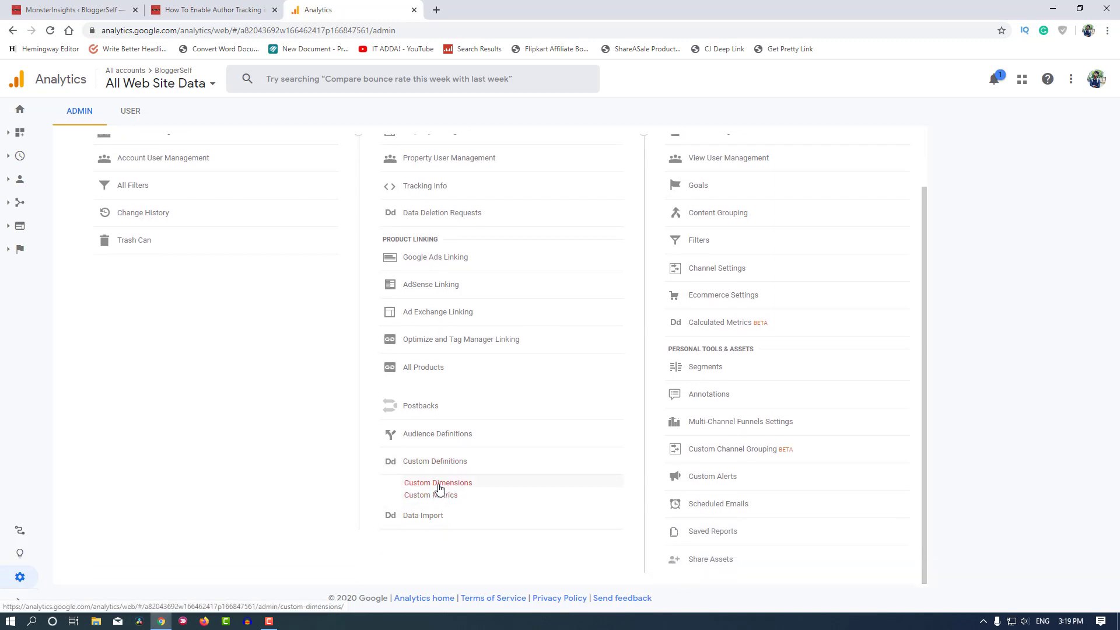
pyautogui.click(443, 483)
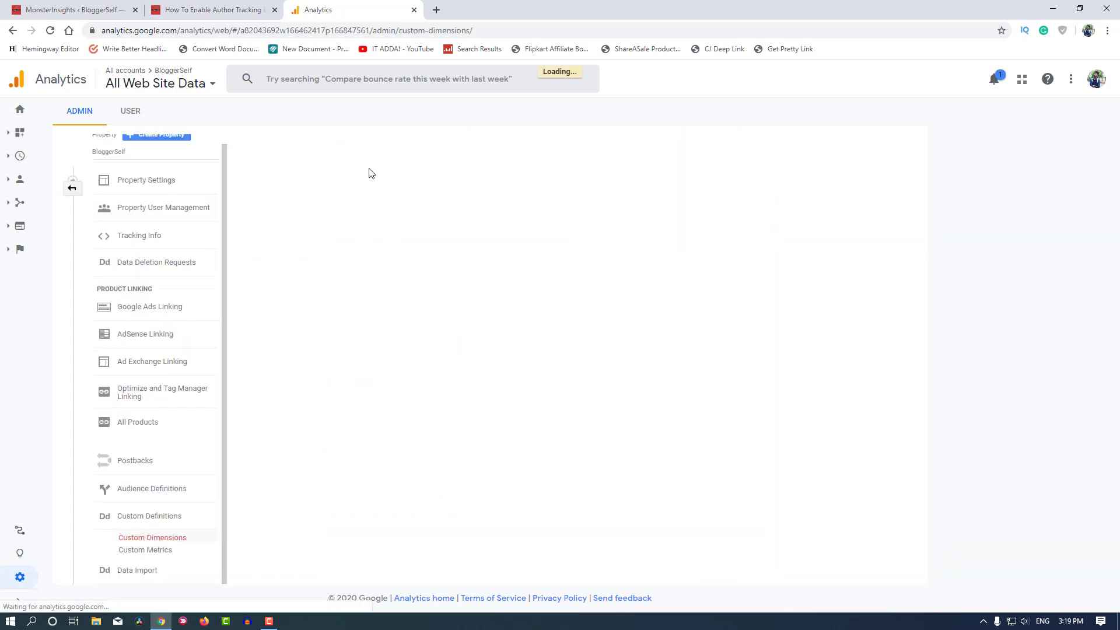
# Step: Review the tutorial's custom dimension steps and return to the empty Custom Dimensions list
pyautogui.hotkey('ctrl', 'shift', 'Tab')
pyautogui.moveTo(286, 301); pyautogui.dragTo(401, 300)
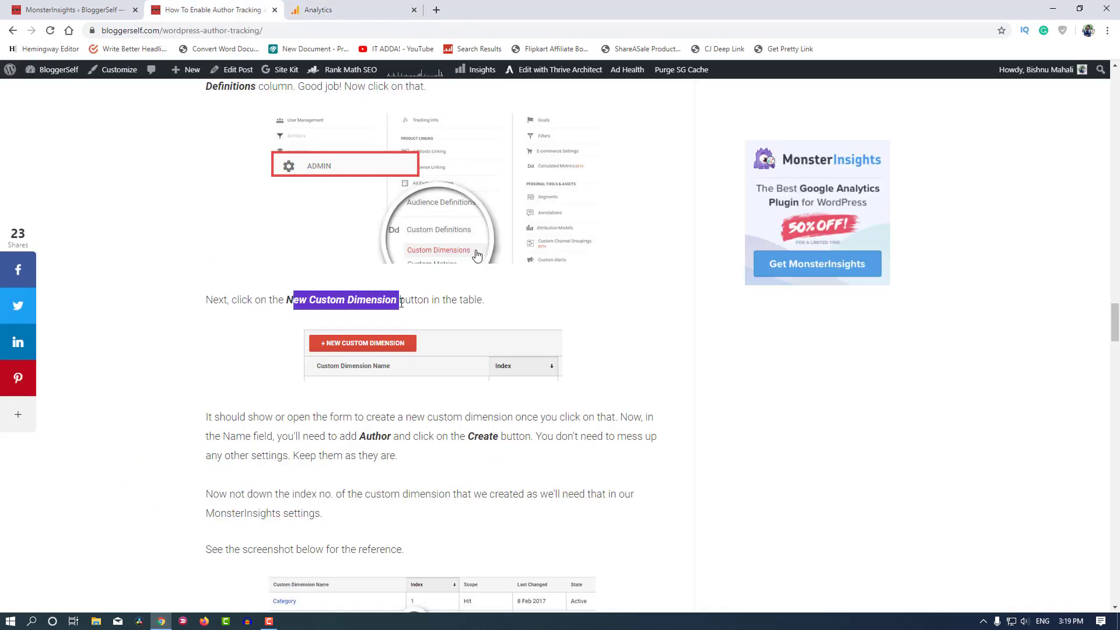
pyautogui.click(221, 331)
pyautogui.scroll(-2, 259, 350)
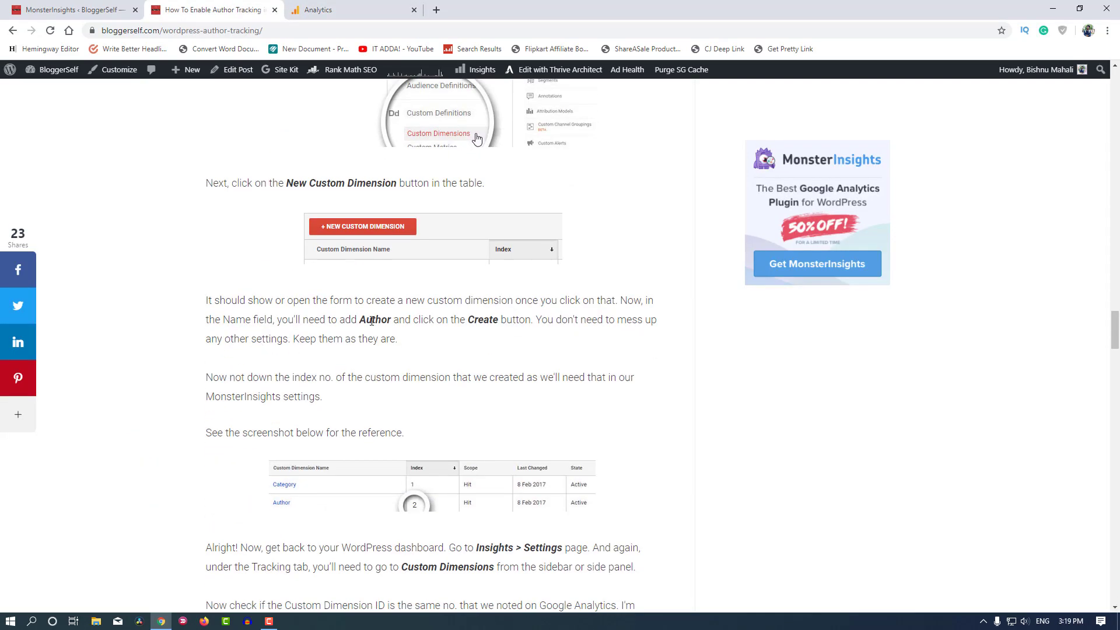
pyautogui.scroll(-2, 497, 340)
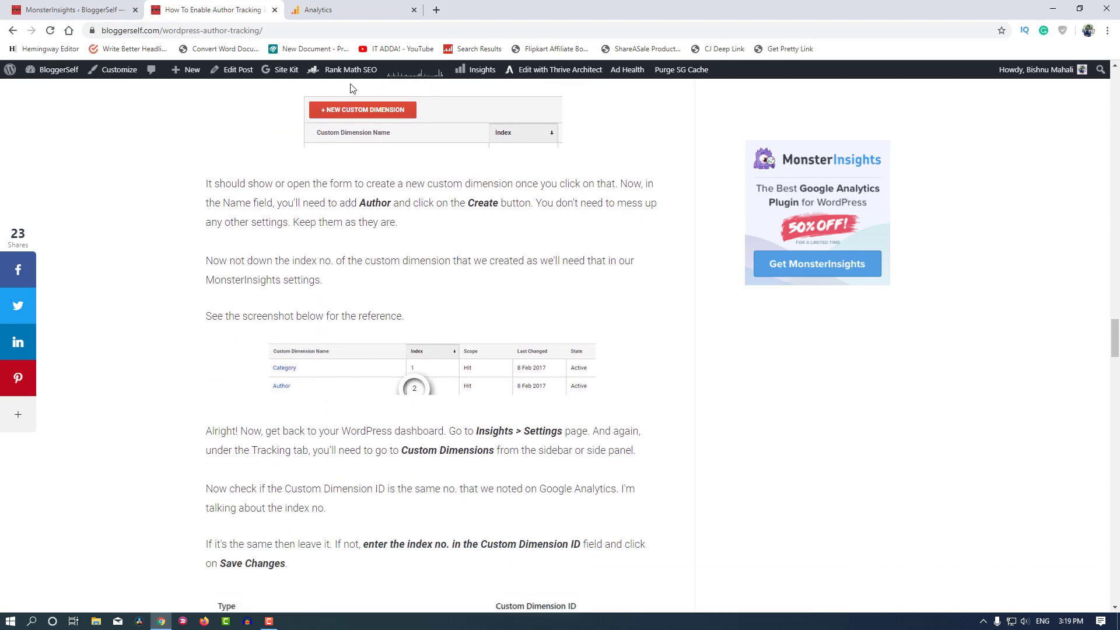
pyautogui.click(327, 10)
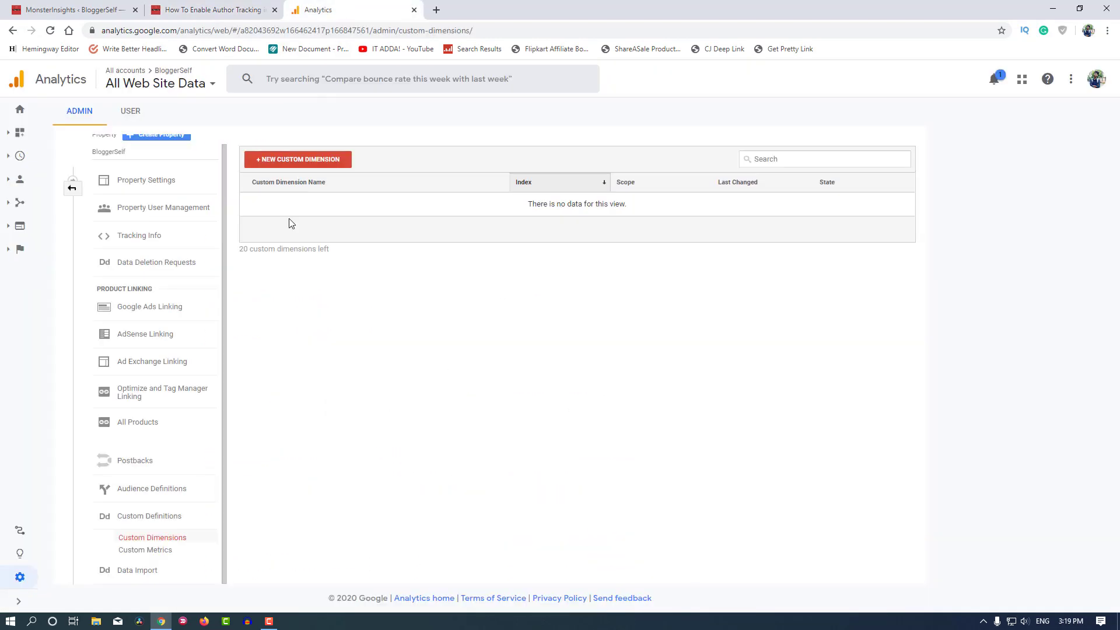
# Step: Create a custom dimension named Author with Hit scope and Active checked
pyautogui.click(276, 167)
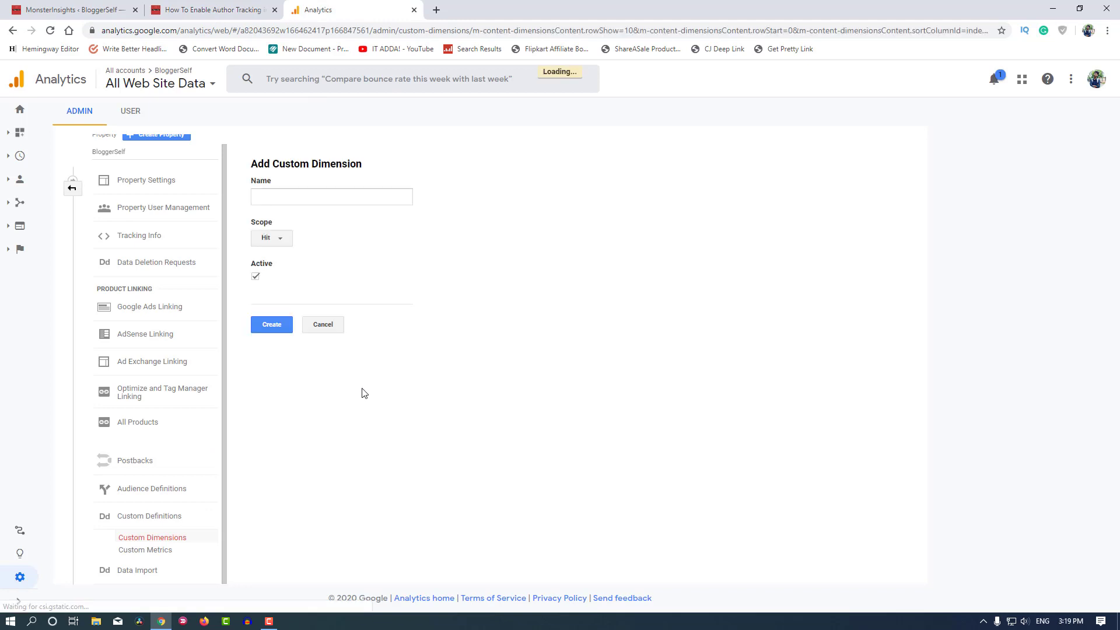
pyautogui.click(290, 196)
pyautogui.click(290, 193)
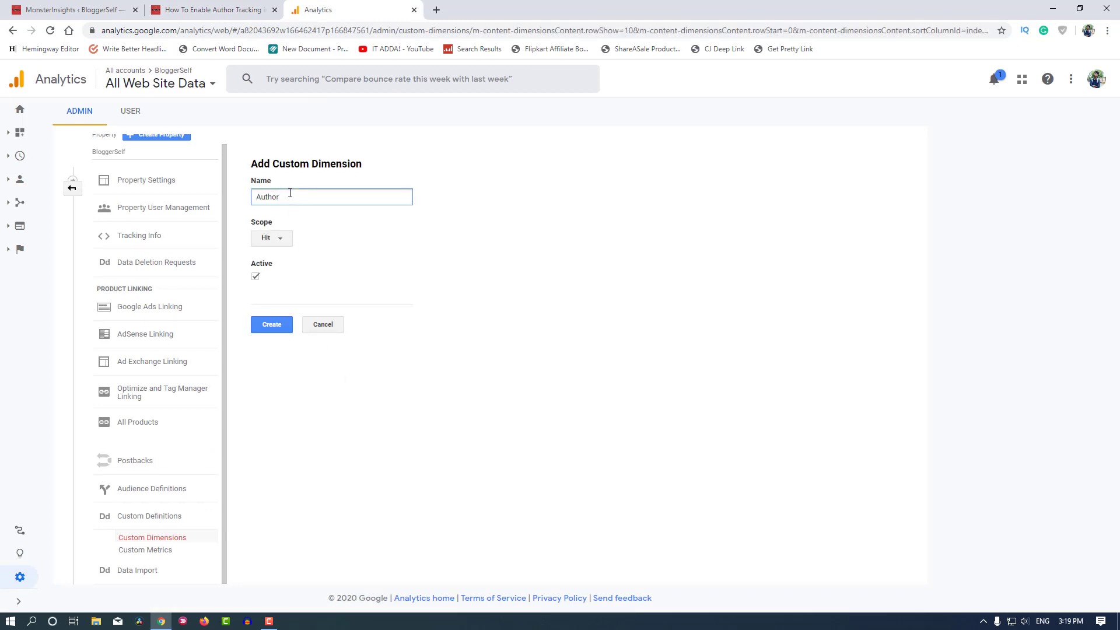
pyautogui.click(288, 238)
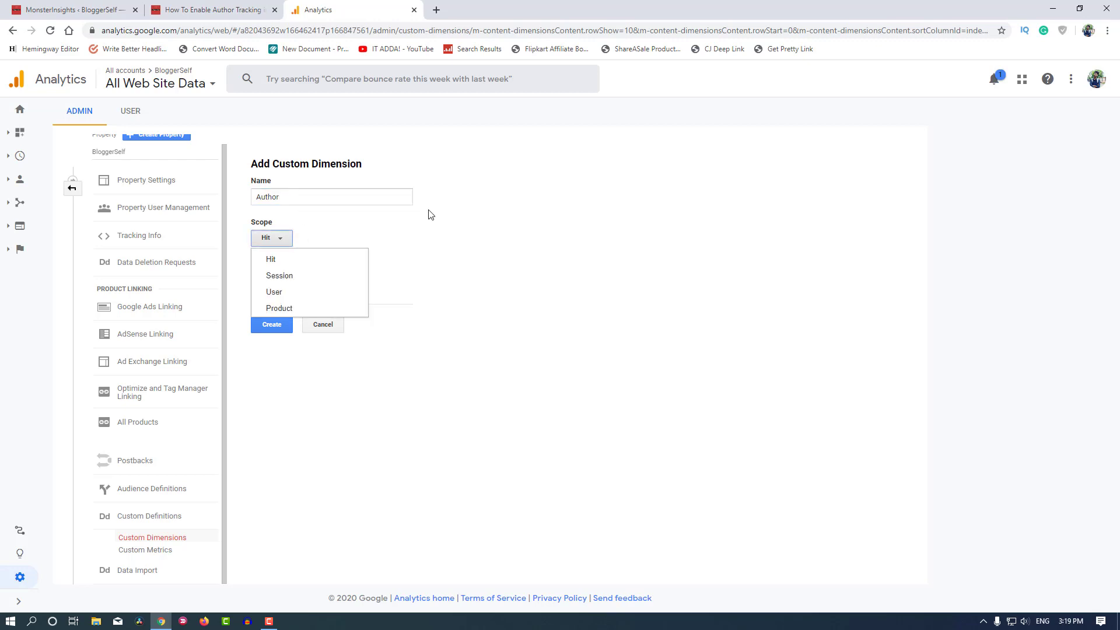
pyautogui.click(447, 231)
pyautogui.click(181, 8)
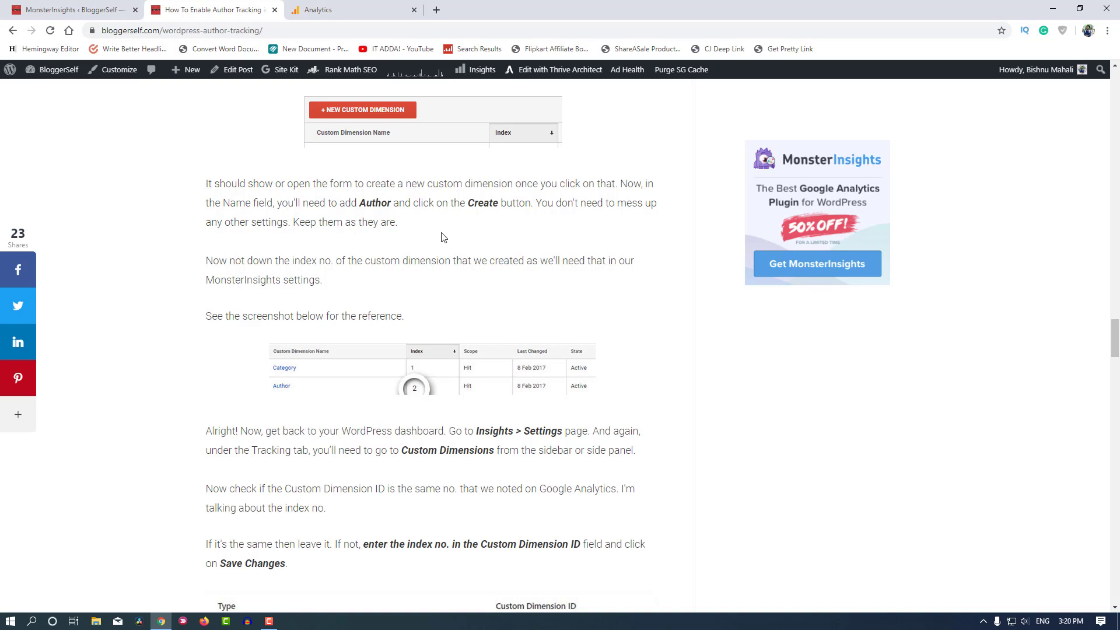
pyautogui.click(327, 10)
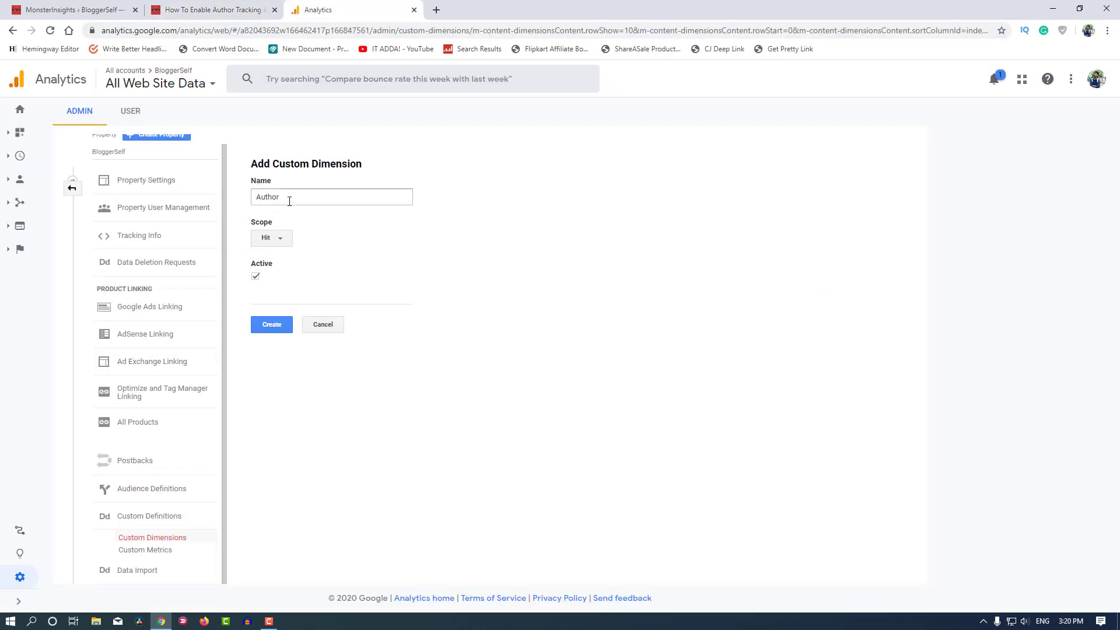
pyautogui.doubleClick(266, 196)
pyautogui.click(315, 268)
pyautogui.click(280, 322)
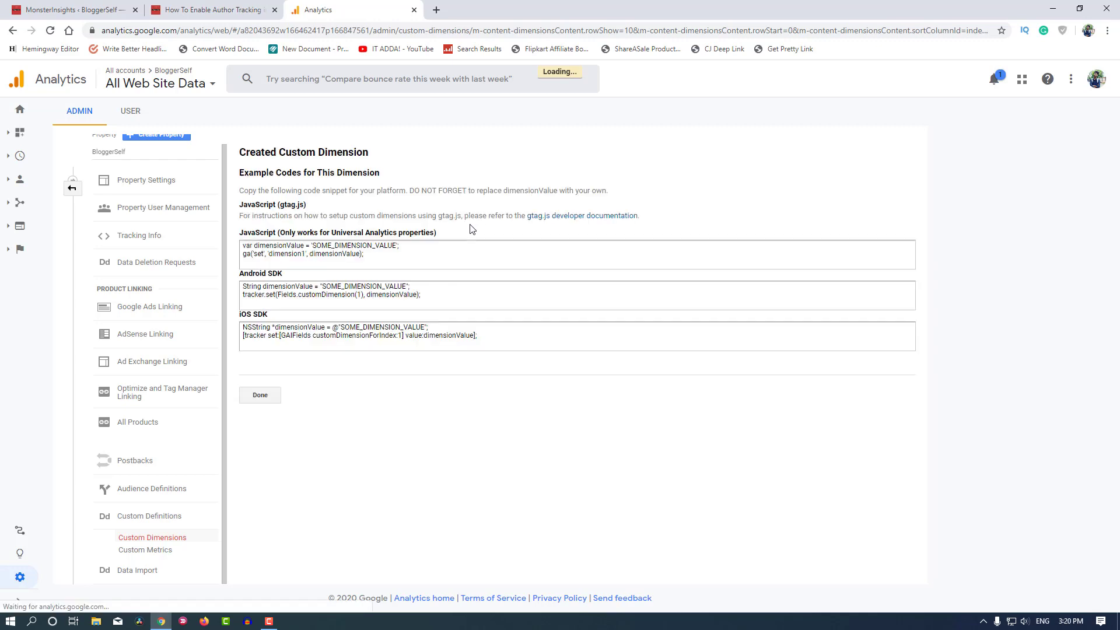
# Step: Save the Author custom dimension at index 1 and compare it with the tutorial and MonsterInsights
pyautogui.click(261, 396)
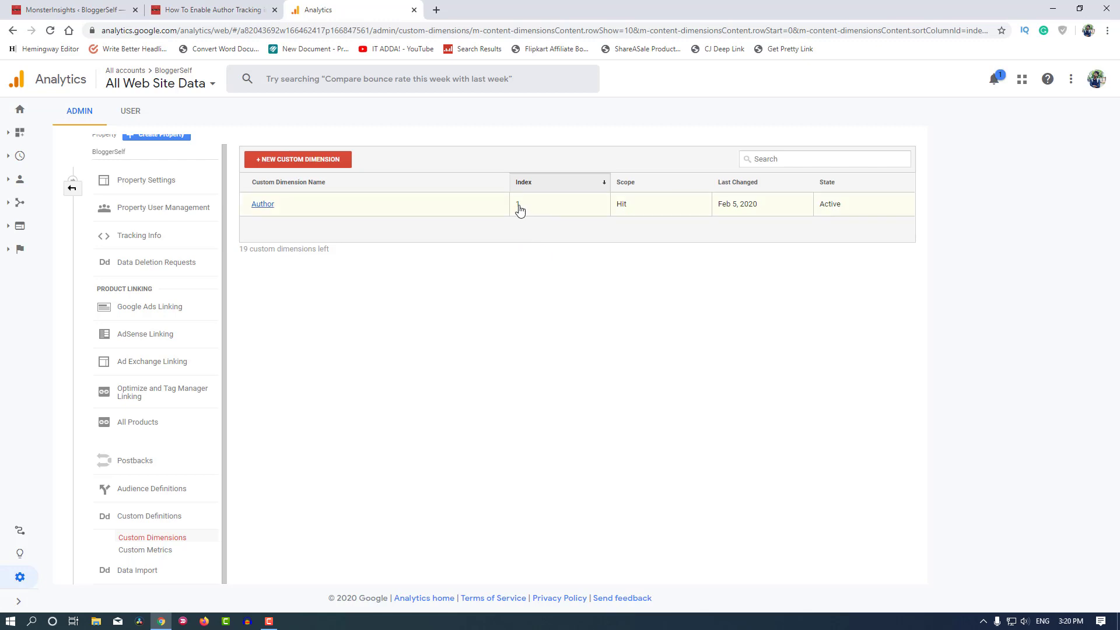
pyautogui.click(227, 5)
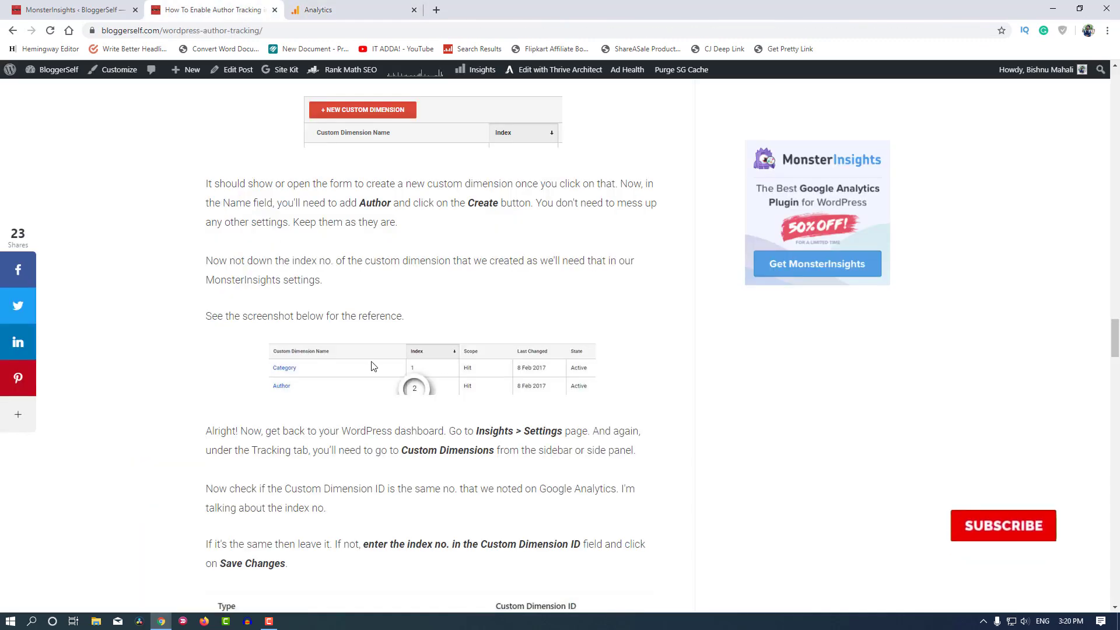
pyautogui.scroll(-2, 374, 365)
pyautogui.click(70, 9)
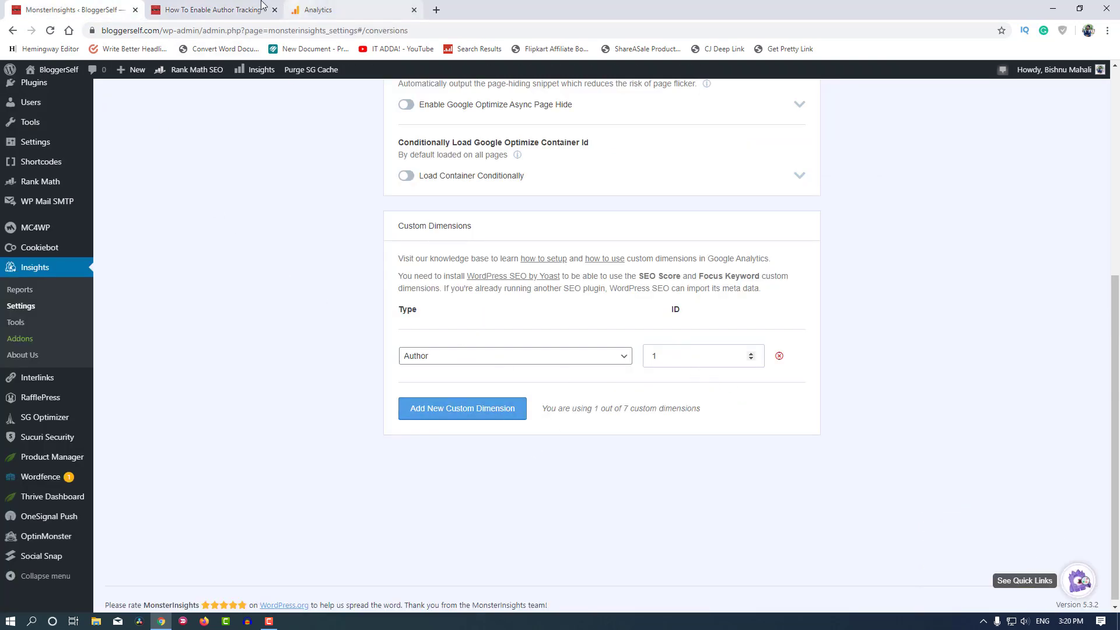
pyautogui.click(213, 10)
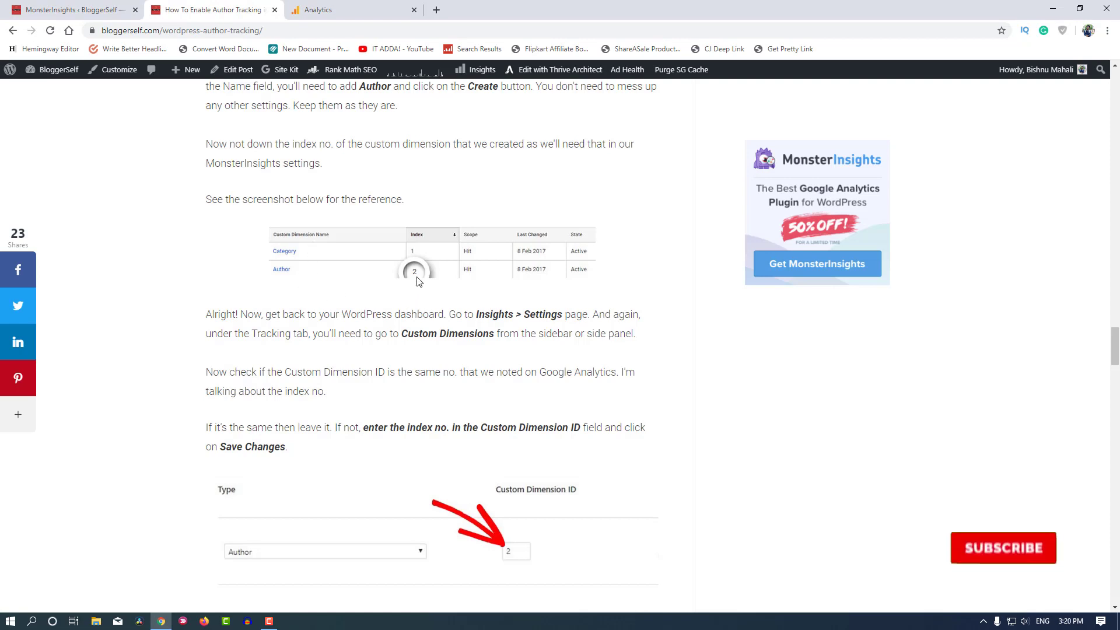
pyautogui.hotkey('ctrl', 'Tab')
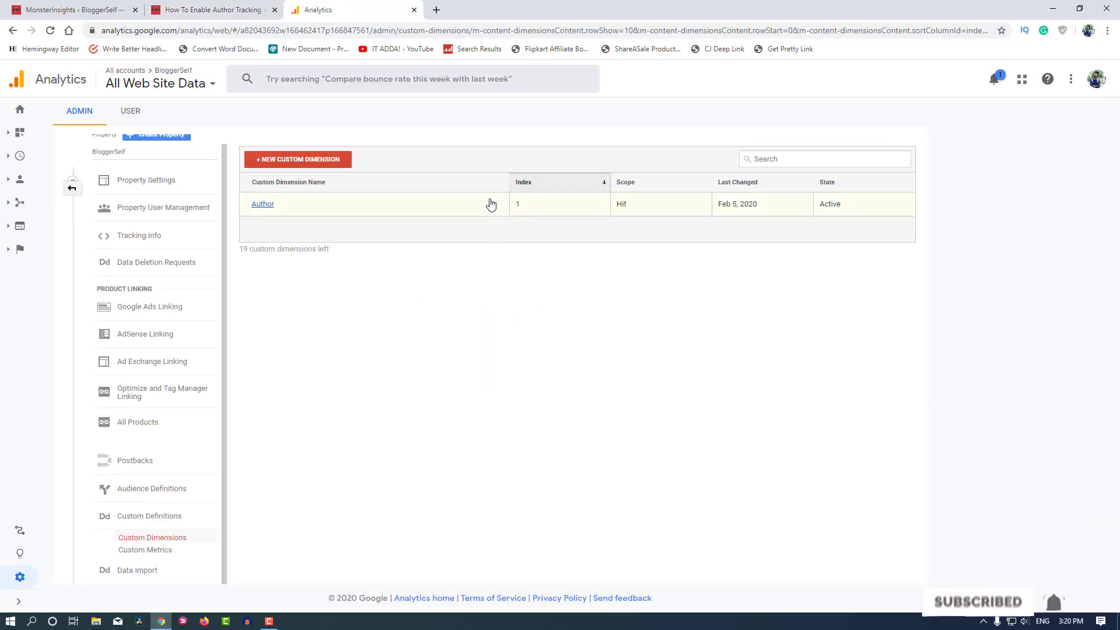
pyautogui.click(213, 10)
pyautogui.click(111, 10)
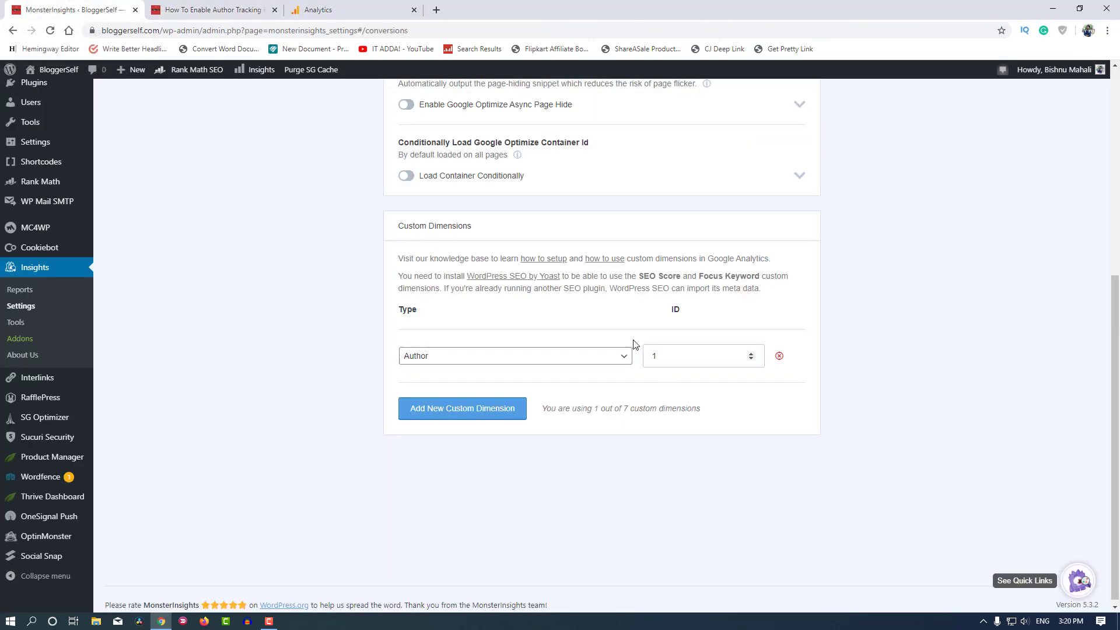
pyautogui.click(215, 10)
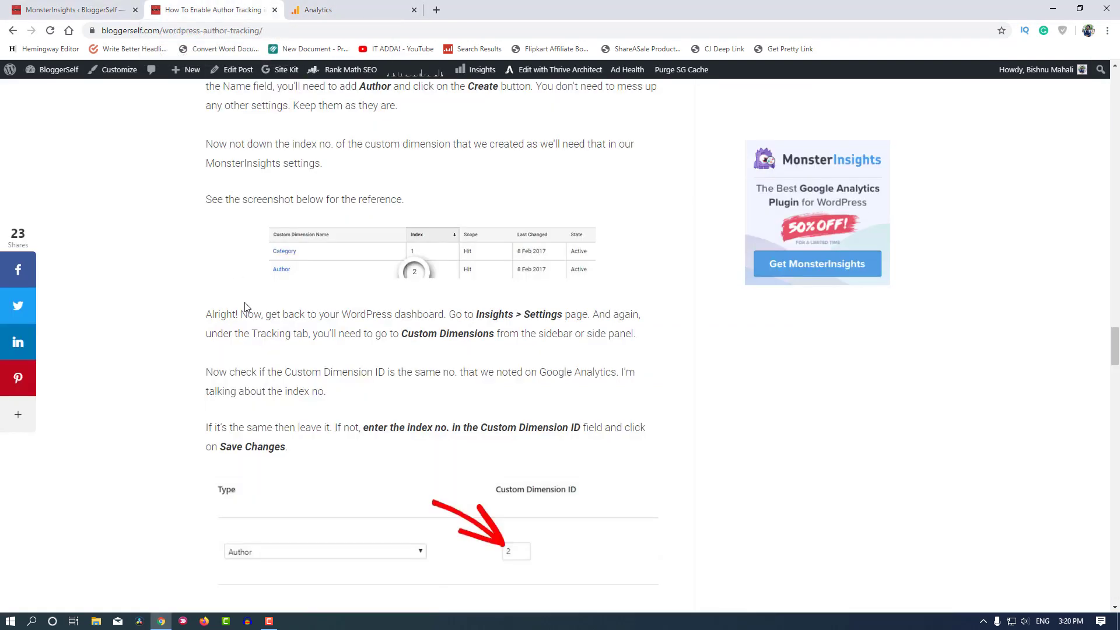
pyautogui.scroll(-2, 295, 304)
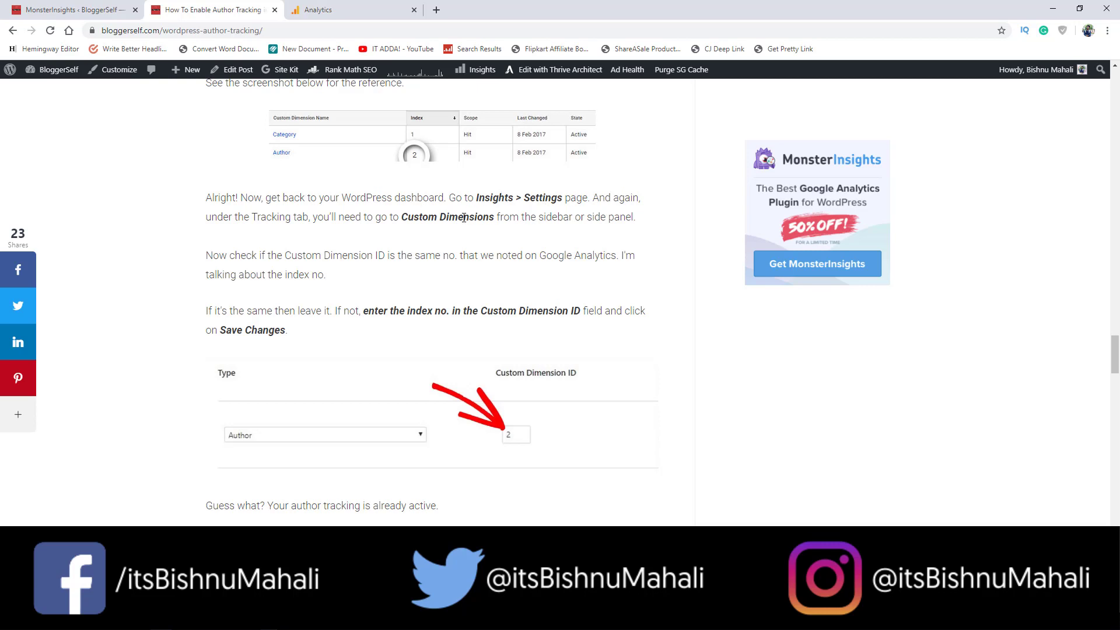
# Step: Reload MonsterInsights settings and confirm the Conversions Author Custom Dimension ID is 1
pyautogui.click(103, 8)
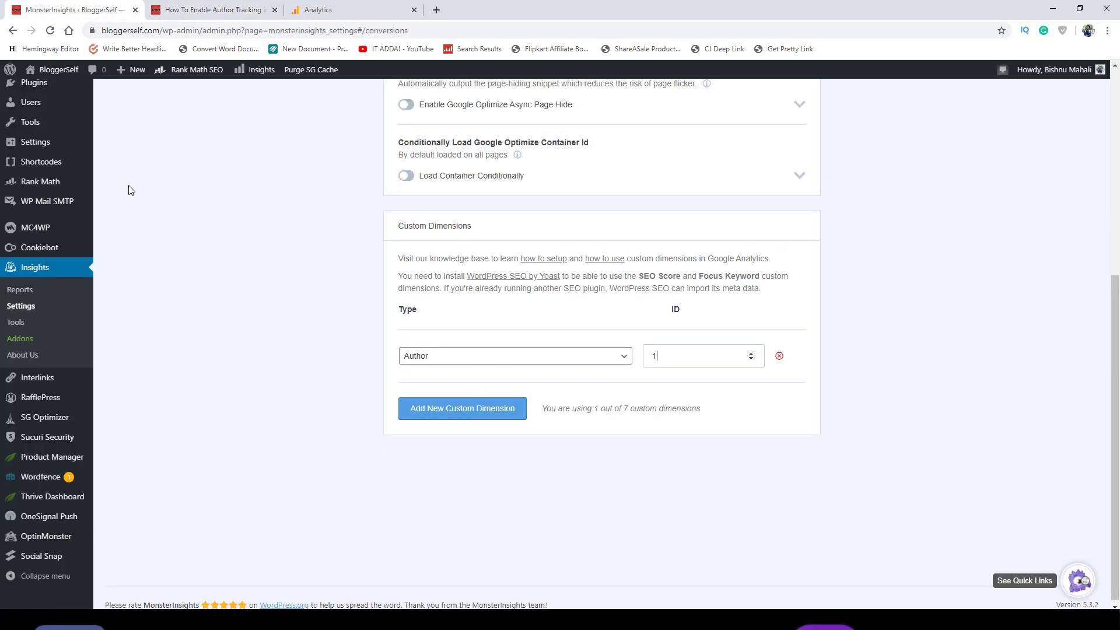
pyautogui.click(18, 306)
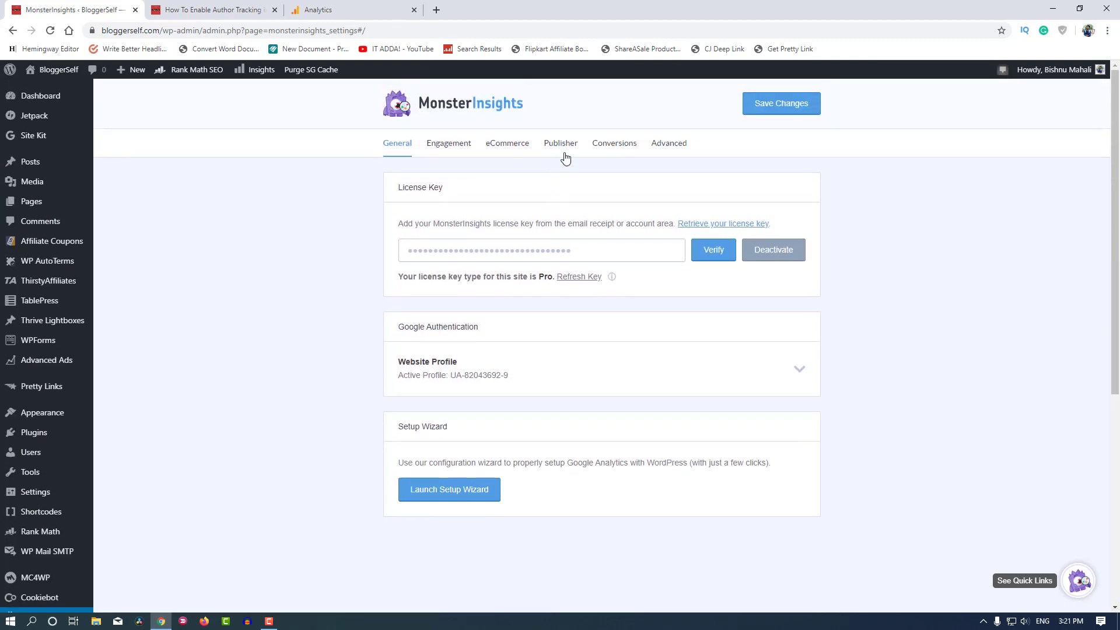
pyautogui.click(610, 145)
pyautogui.scroll(-5, 424, 367)
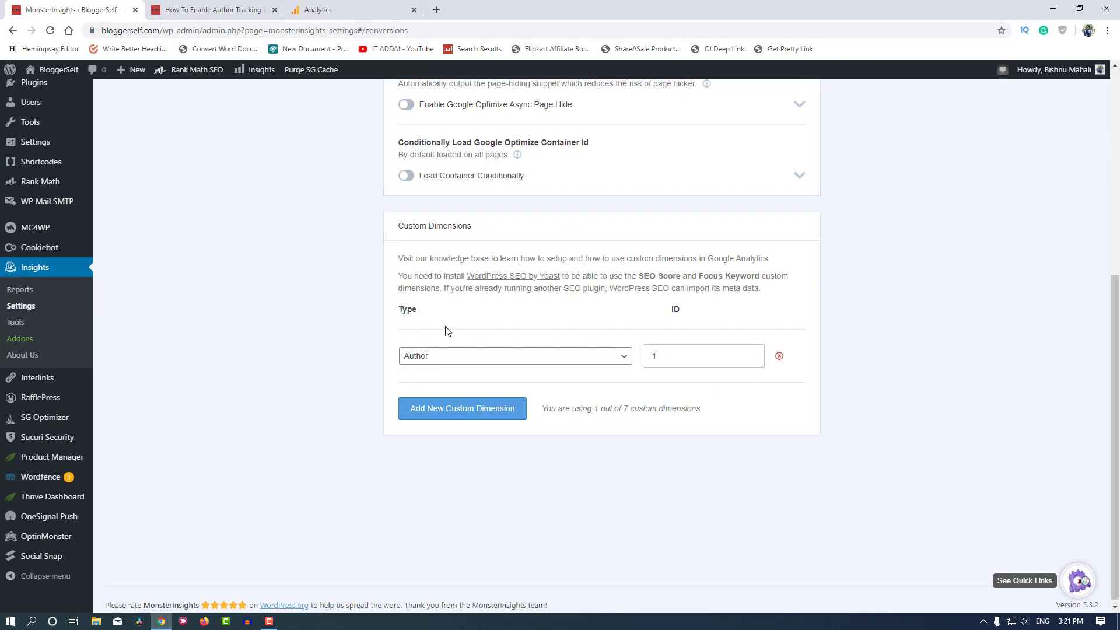
# Step: Scroll the tutorial to its step on building a custom report with an Author drilldown
pyautogui.click(213, 10)
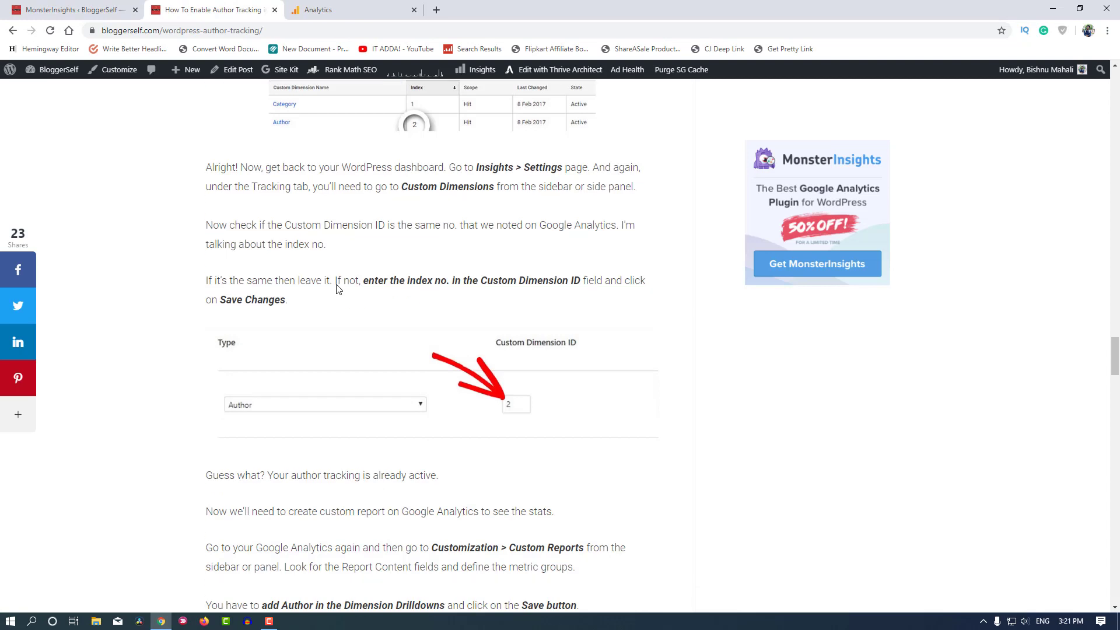
pyautogui.scroll(-1, 338, 290)
pyautogui.scroll(-3, 375, 332)
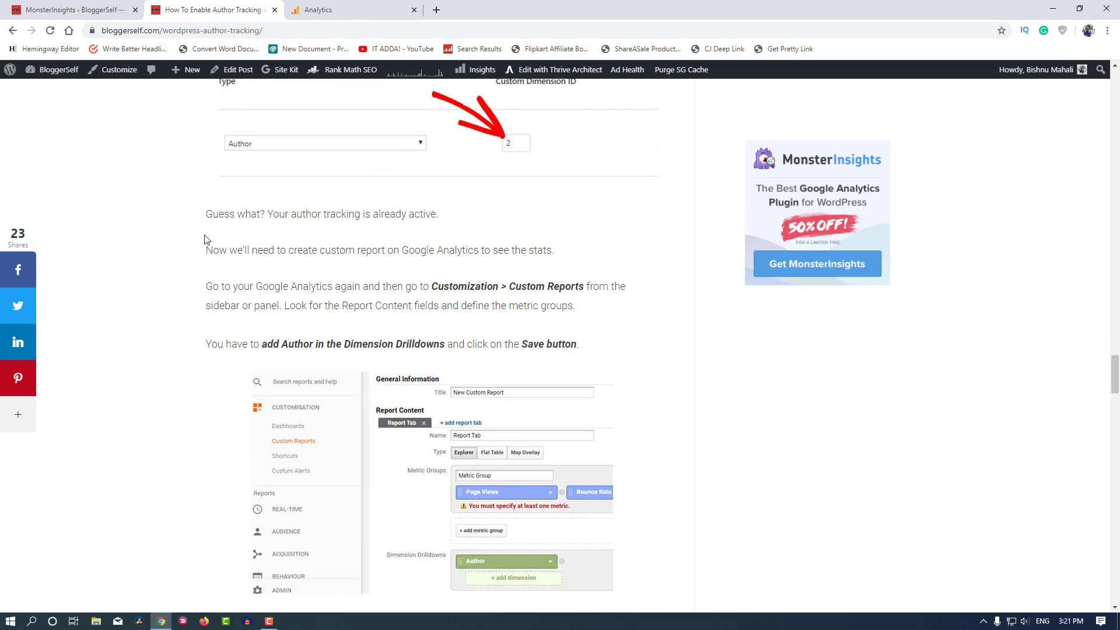
pyautogui.scroll(-2, 225, 286)
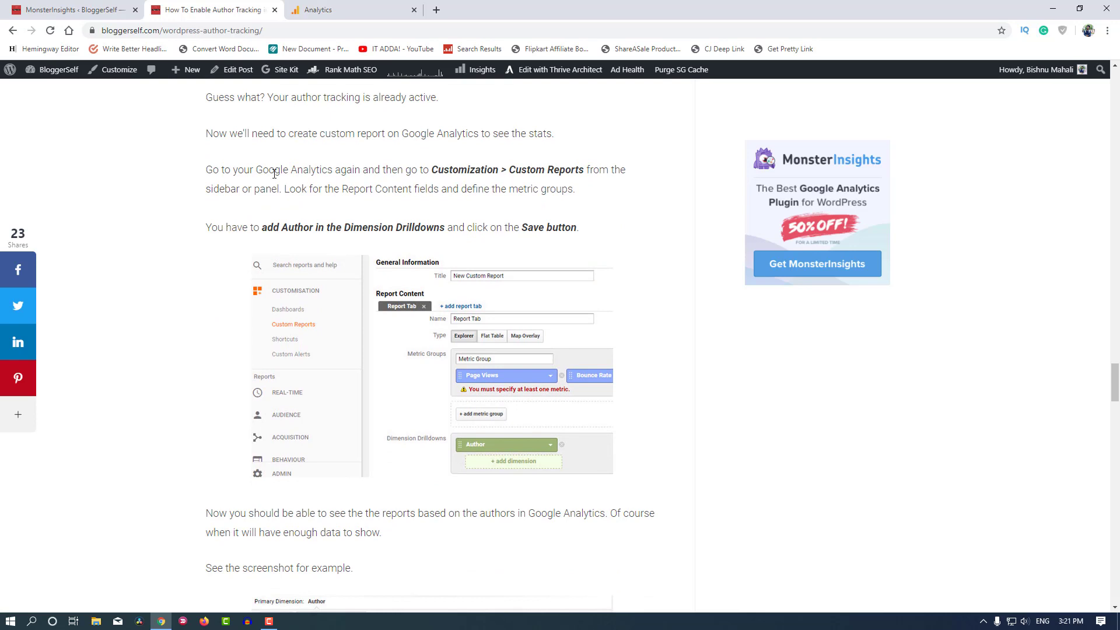
pyautogui.scroll(-1, 221, 110)
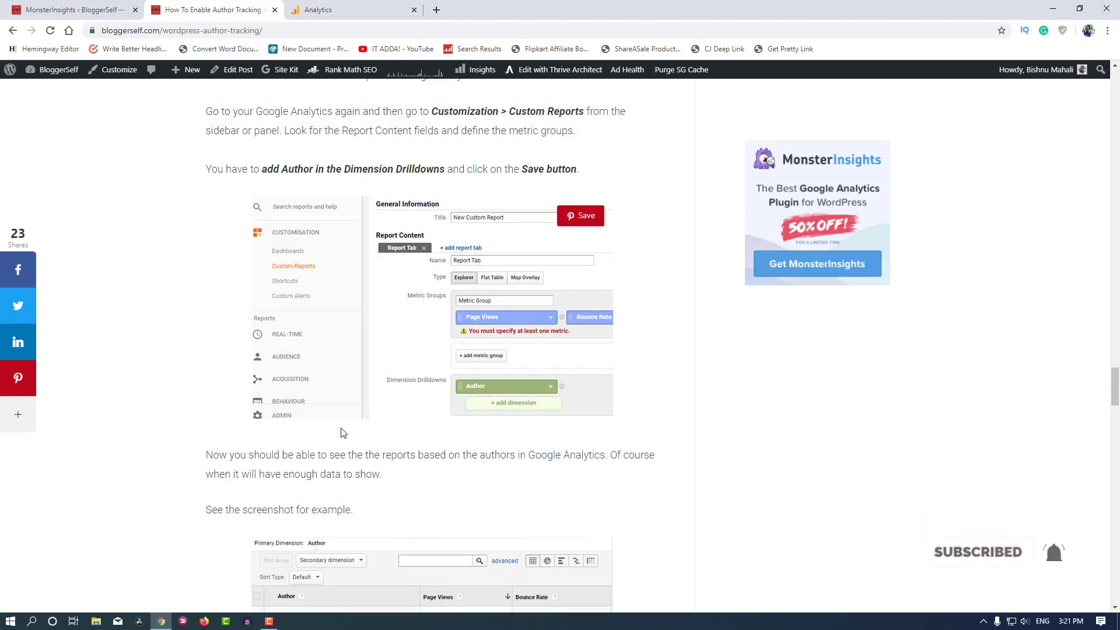
# Step: Open Customization > Custom Reports in Google Analytics and start a + New Custom Report
pyautogui.click(320, 10)
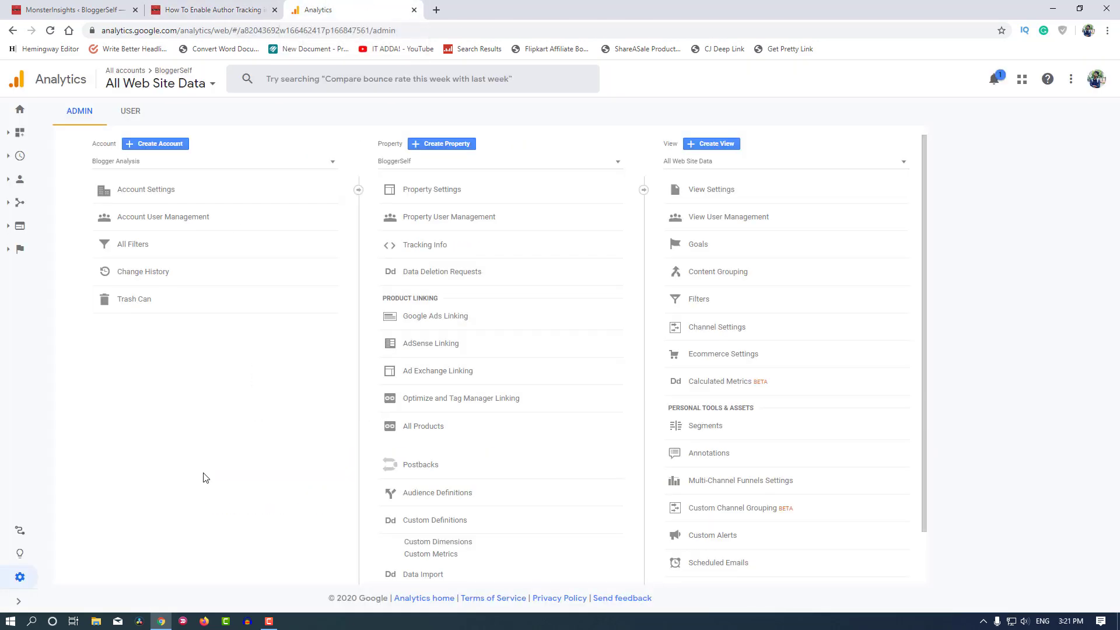
pyautogui.click(20, 133)
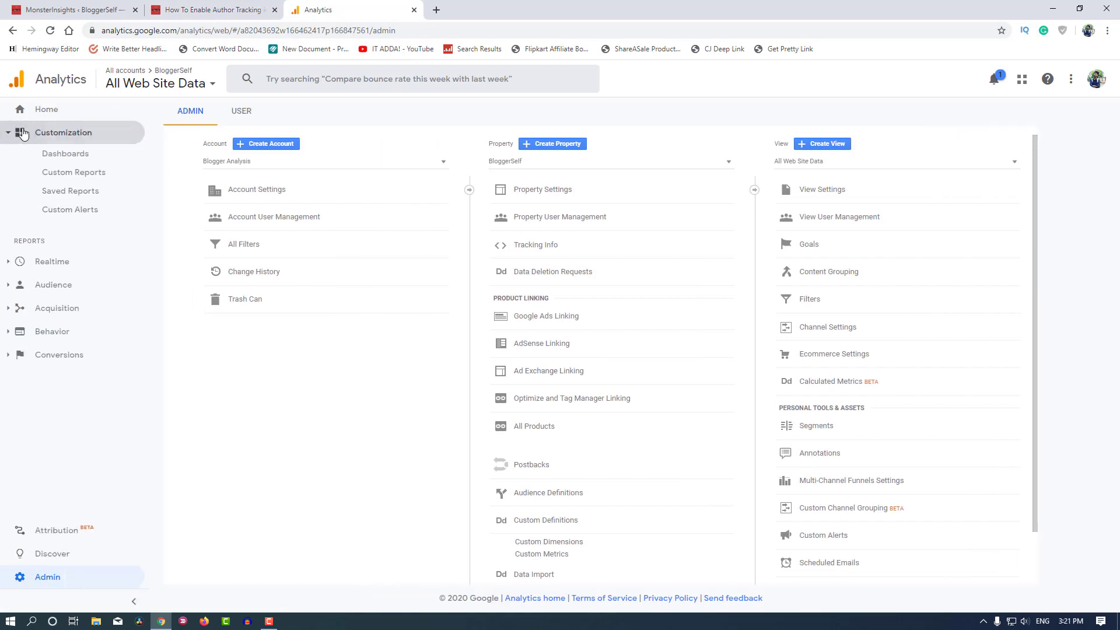
pyautogui.click(70, 173)
pyautogui.click(213, 10)
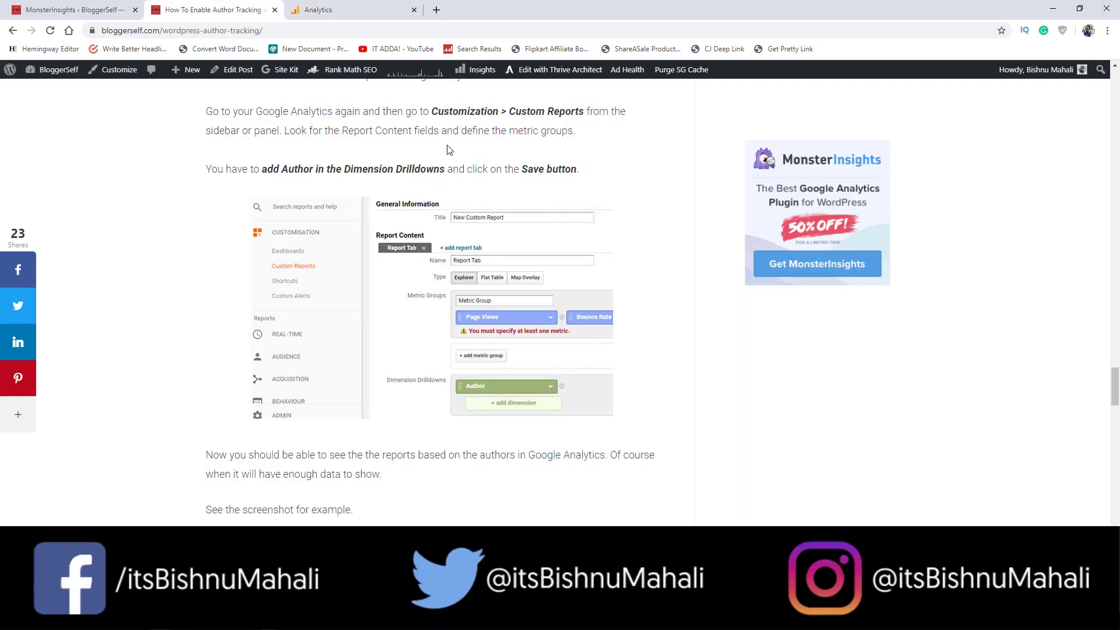
pyautogui.hotkey('ctrl', 'Tab')
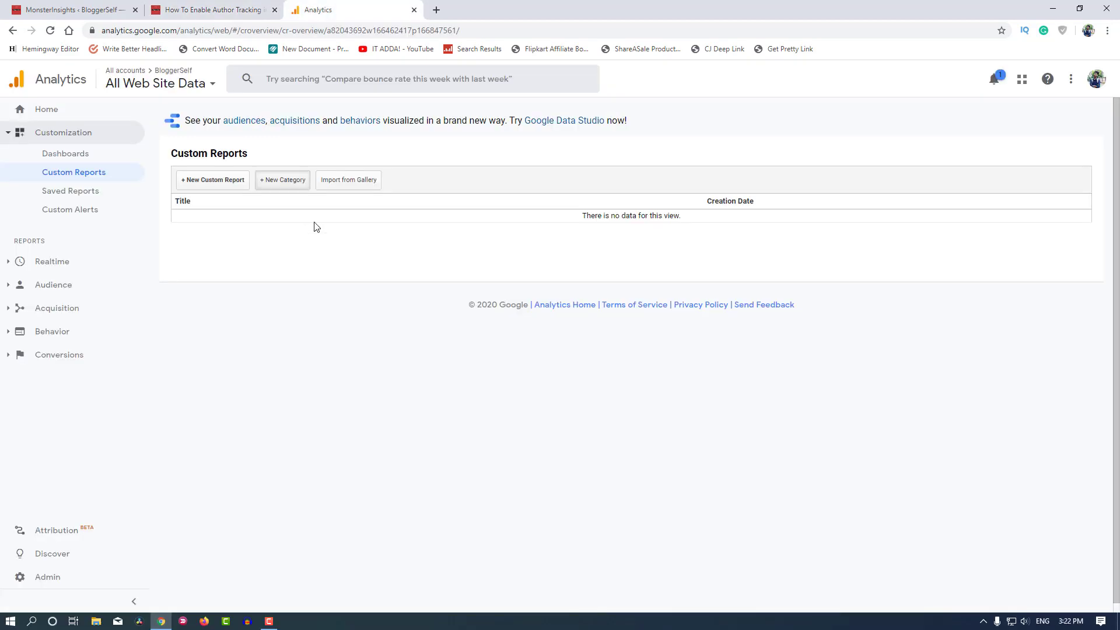
pyautogui.click(231, 189)
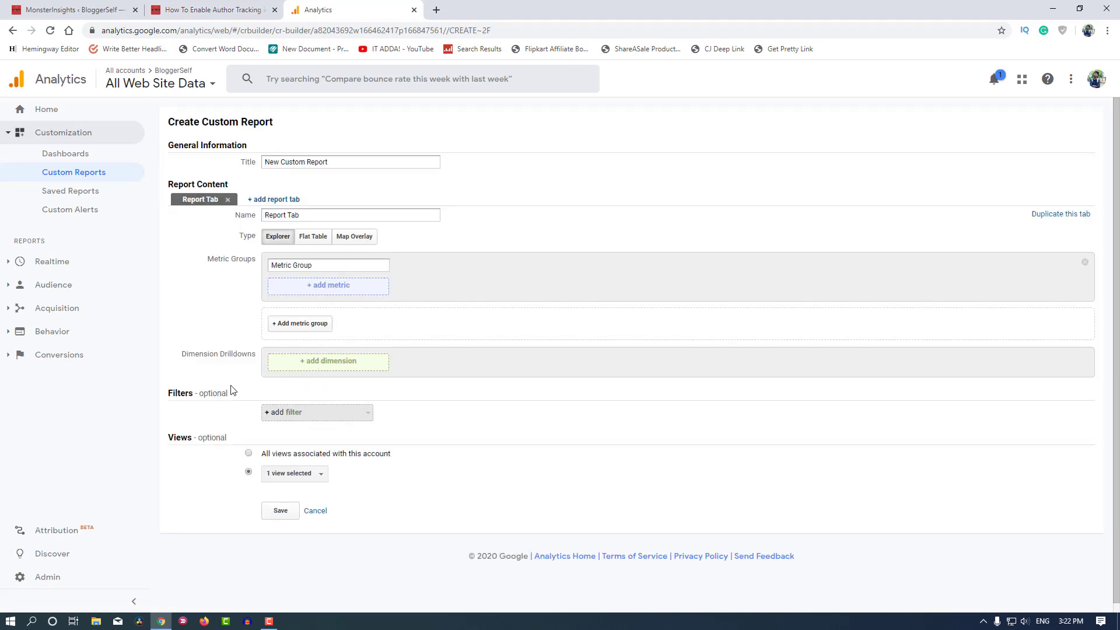
# Step: Add Author from Custom Dimensions as the report's dimension drilldown
pyautogui.click(218, 17)
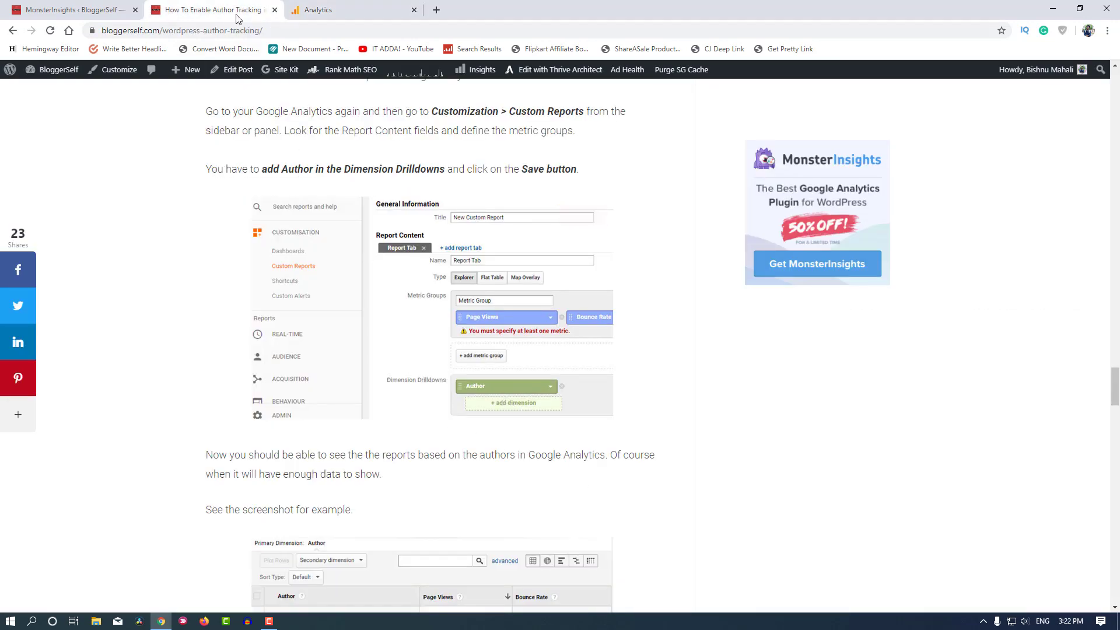
pyautogui.click(309, 10)
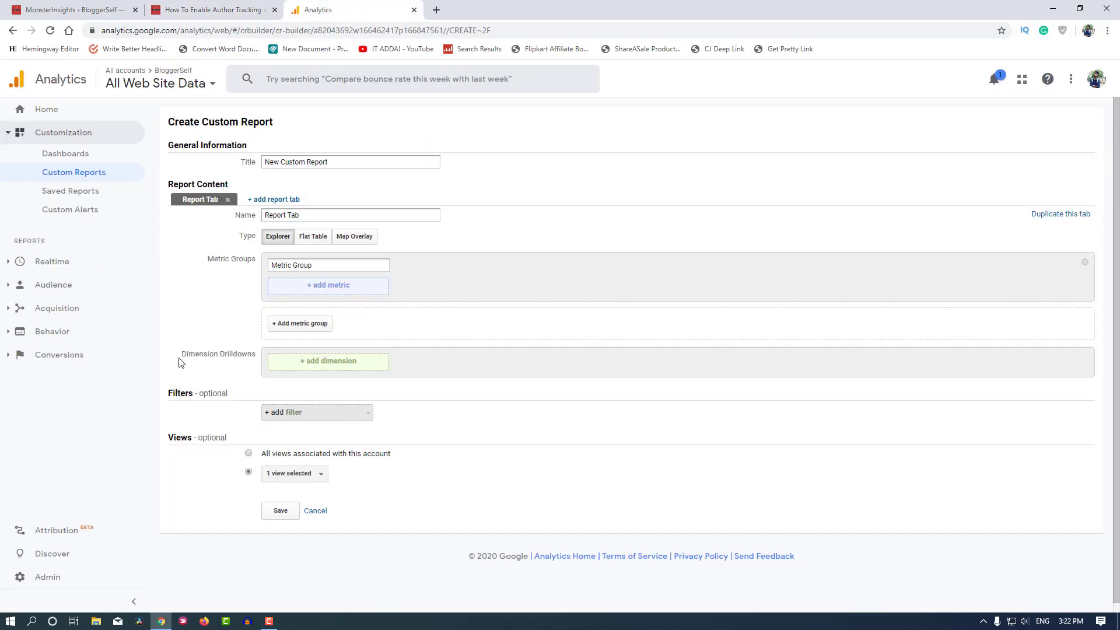
pyautogui.moveTo(179, 362); pyautogui.dragTo(254, 357)
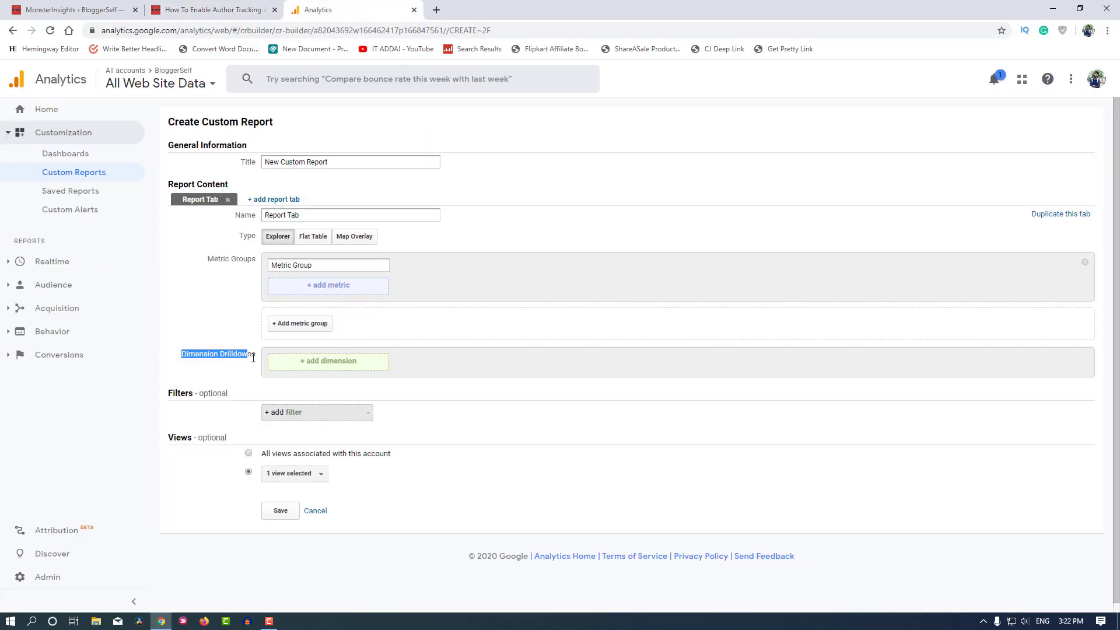
pyautogui.click(328, 363)
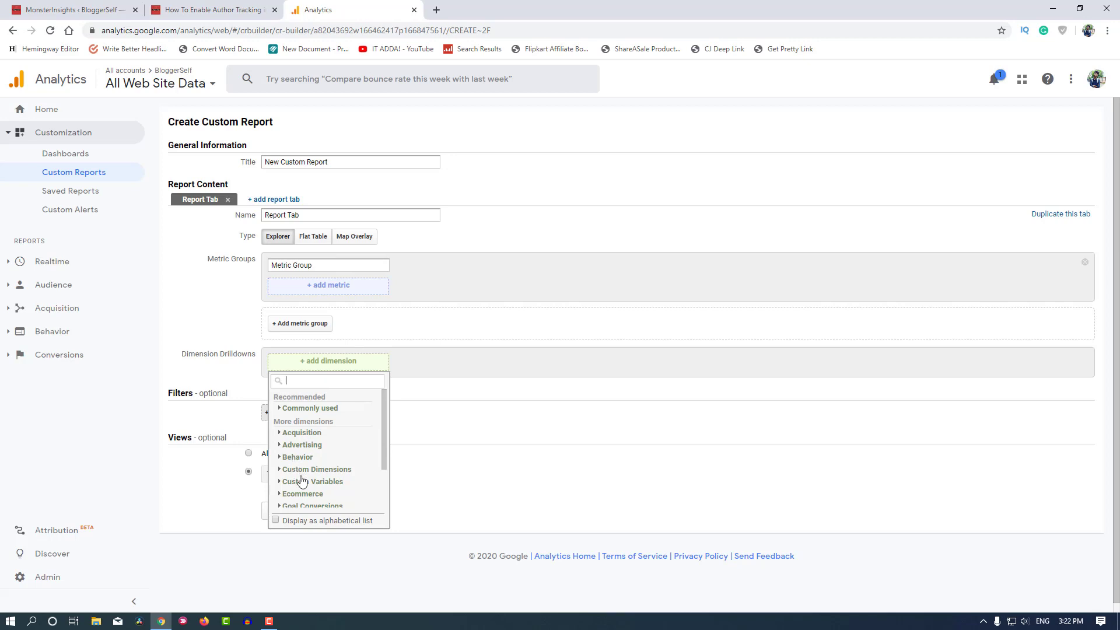
pyautogui.scroll(-2, 315, 485)
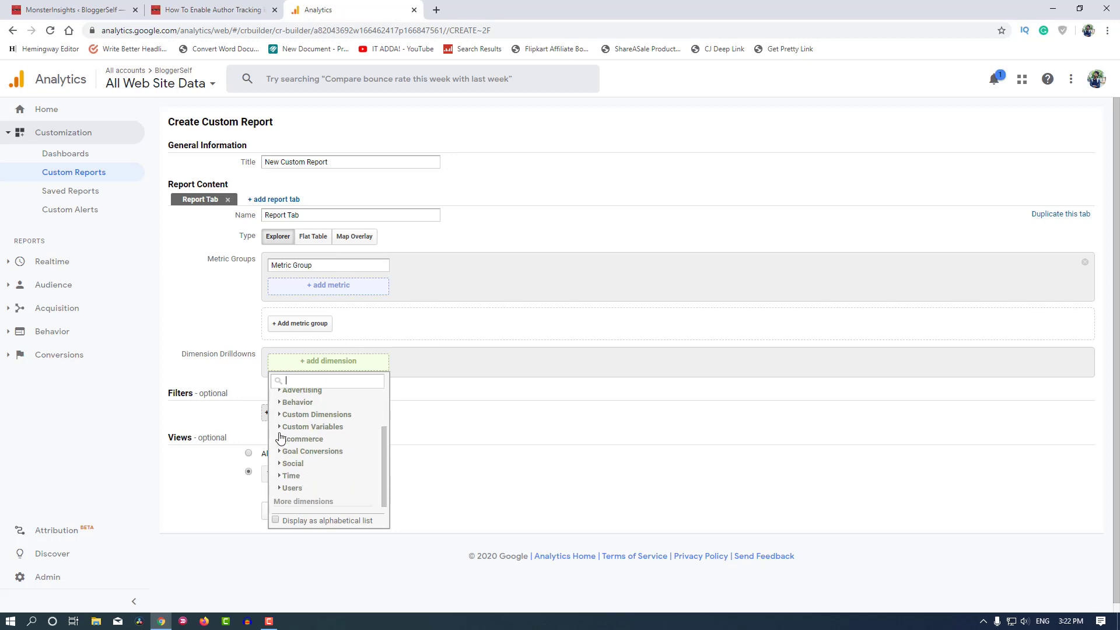
pyautogui.click(318, 416)
pyautogui.scroll(-1, 315, 420)
pyautogui.click(308, 417)
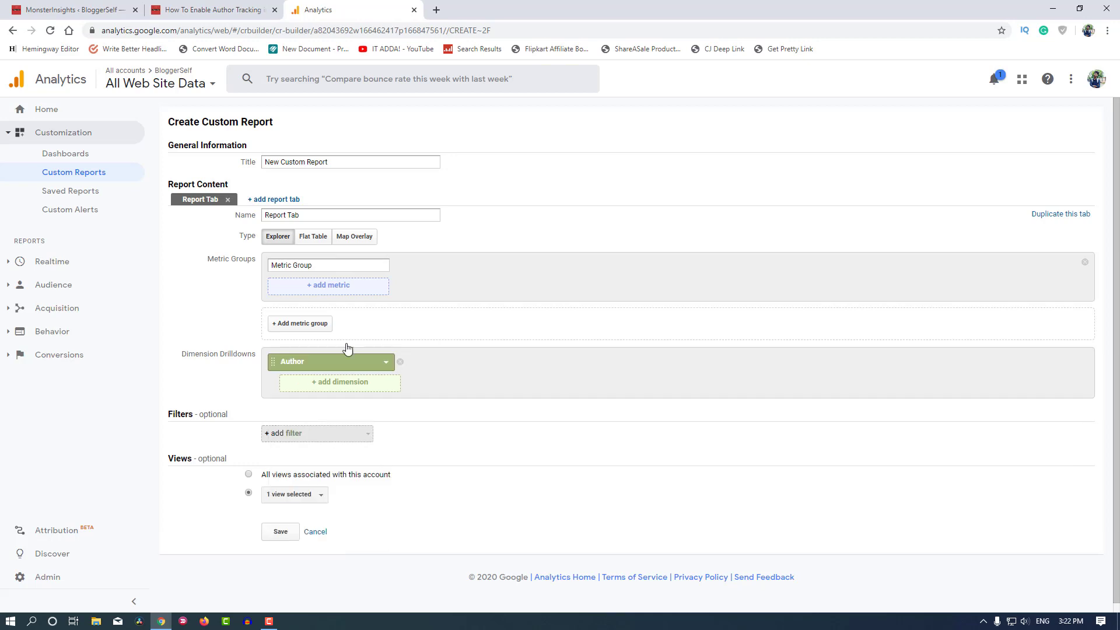
# Step: Read the tutorial's next instructions on the report's metrics
pyautogui.click(238, 10)
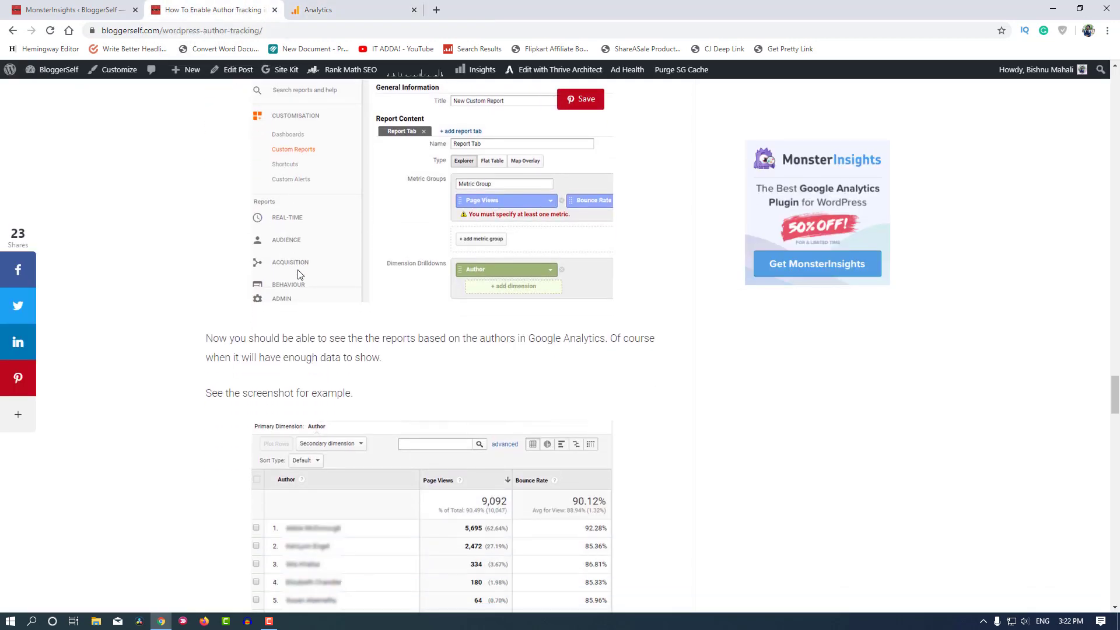
pyautogui.scroll(-1, 303, 286)
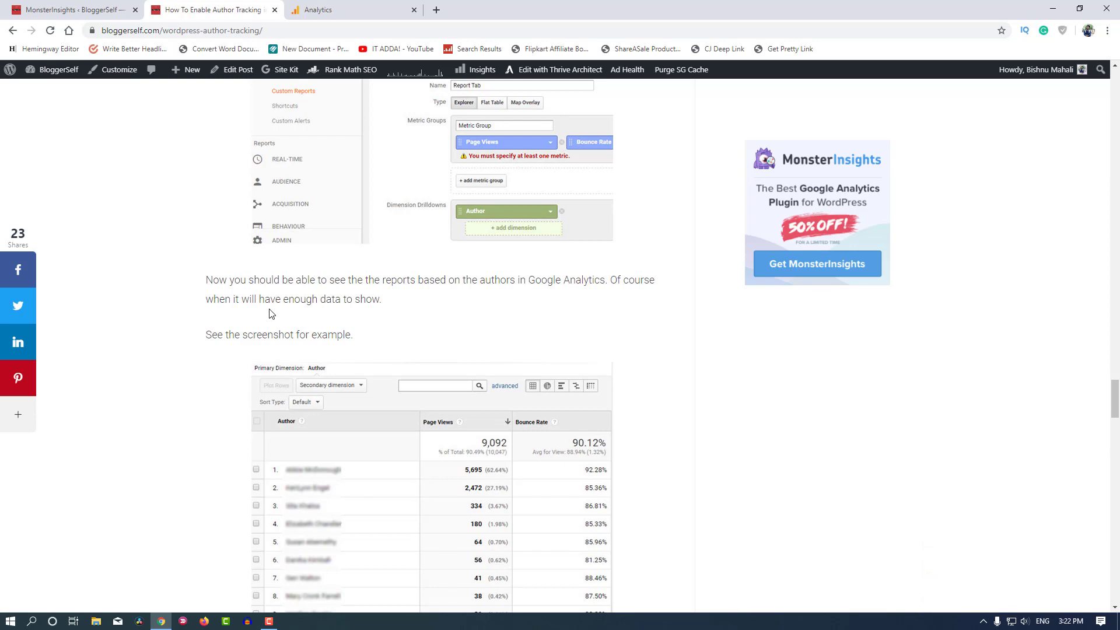
pyautogui.scroll(-6, 248, 363)
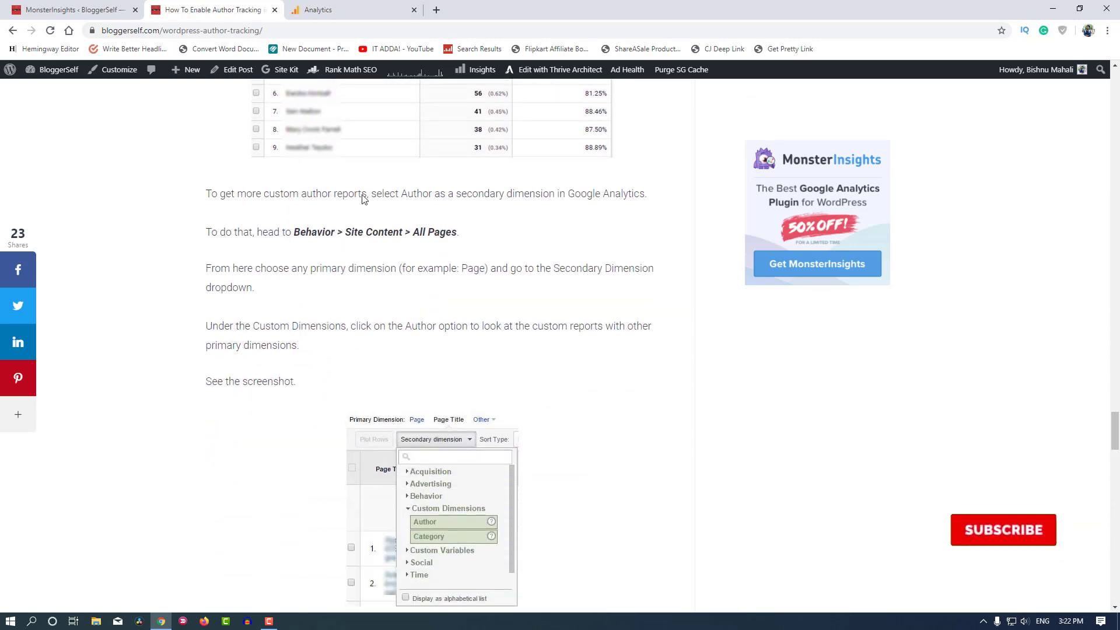
pyautogui.click(327, 10)
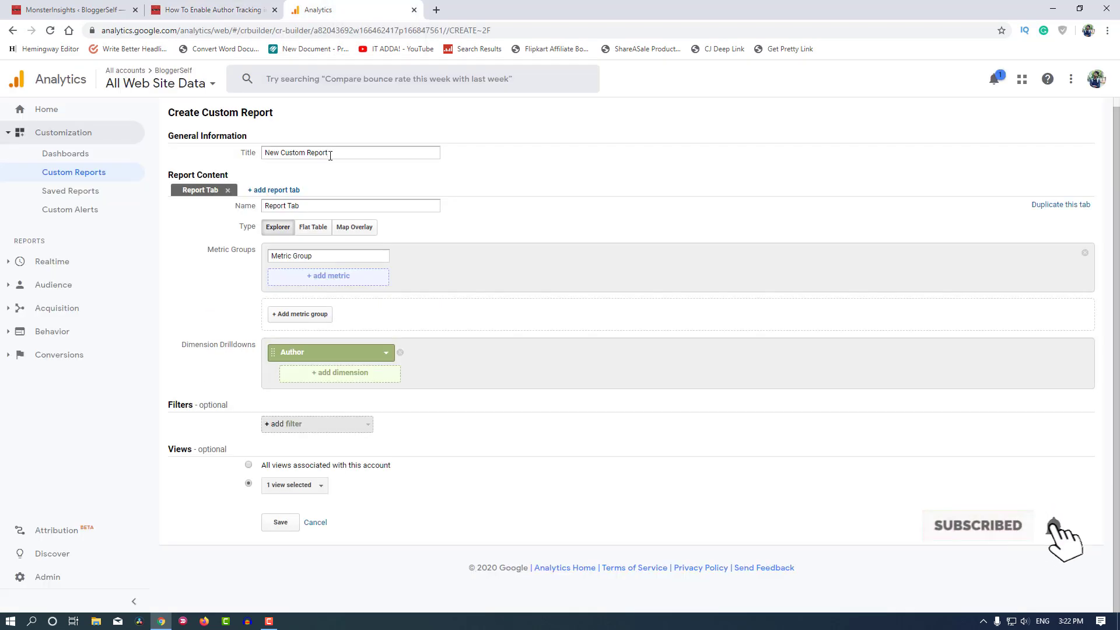
# Step: Title the report 'Author Tracking' and add Entrances / Pageviews as its first metric
pyautogui.tripleClick(330, 154)
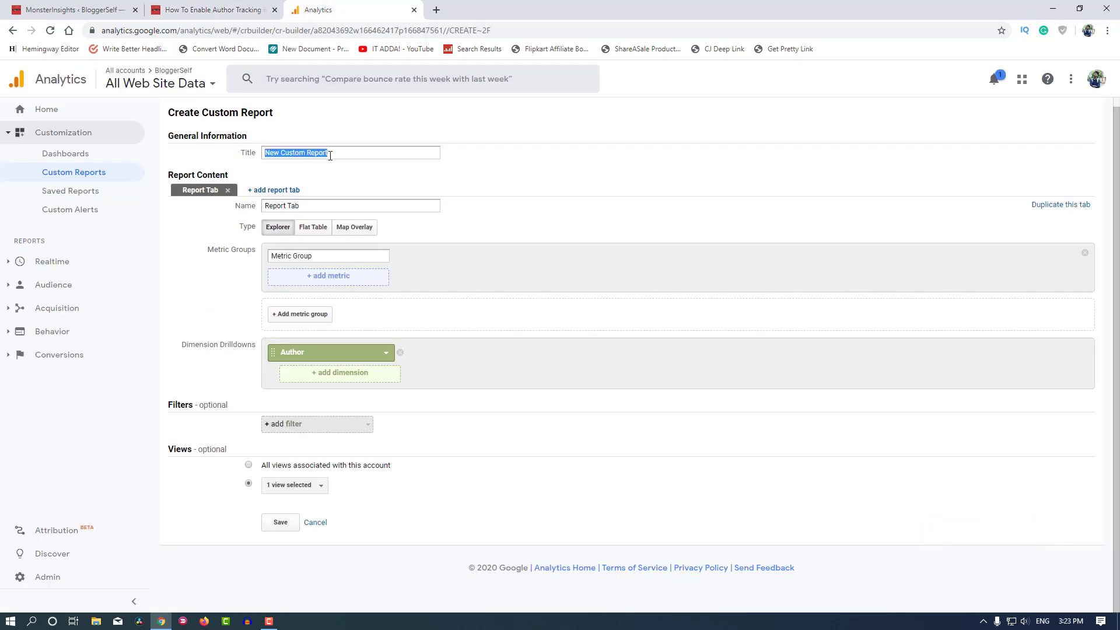
pyautogui.write('Author Tracking')
pyautogui.click(329, 276)
pyautogui.click(306, 337)
pyautogui.scroll(-2, 318, 374)
pyautogui.click(319, 403)
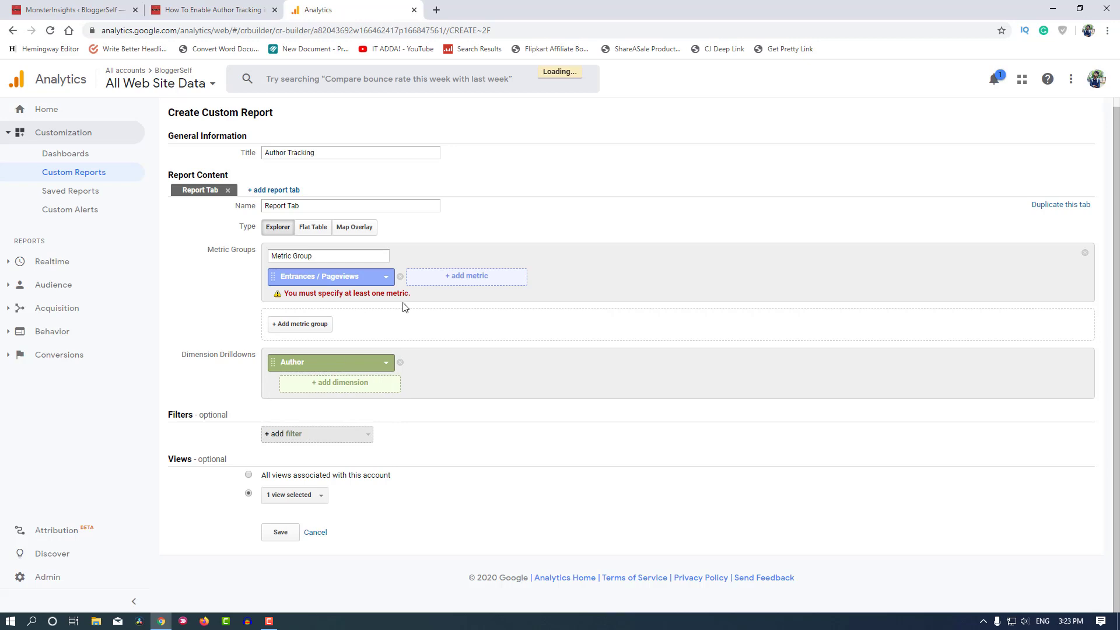
# Step: Add Bounce Rate and Organic Searches metrics, then save the report
pyautogui.click(461, 276)
pyautogui.click(465, 365)
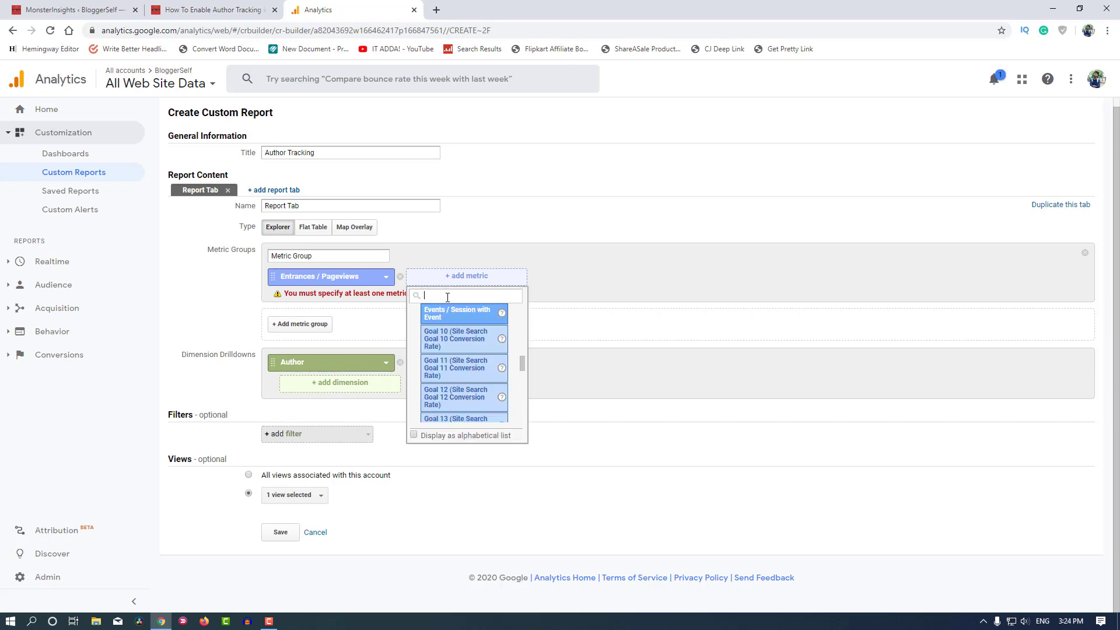
pyautogui.write('boun')
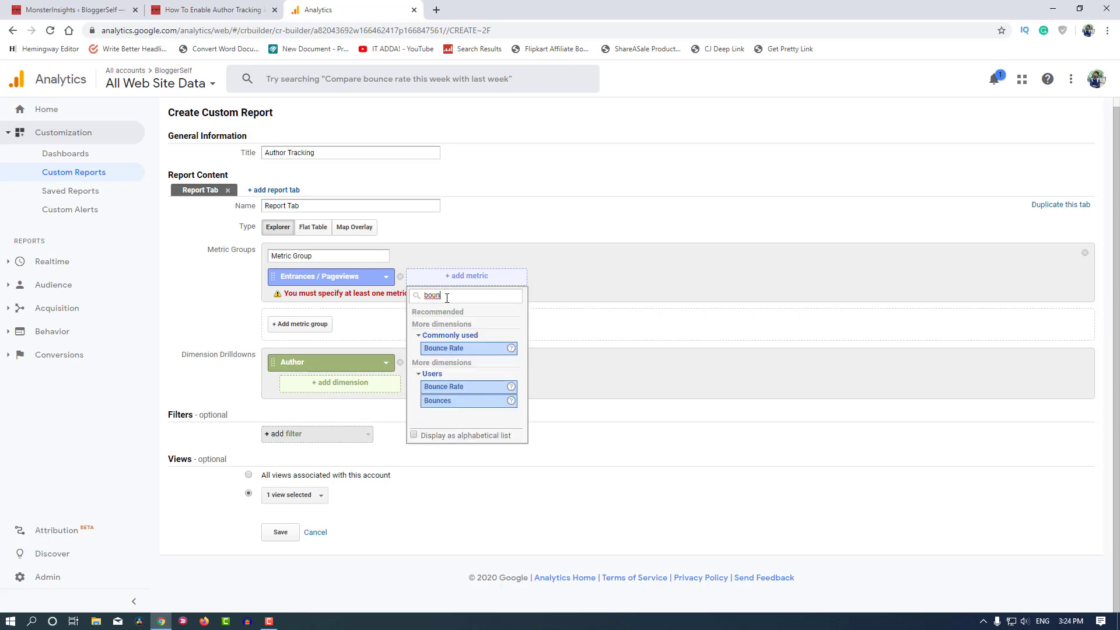
pyautogui.click(460, 349)
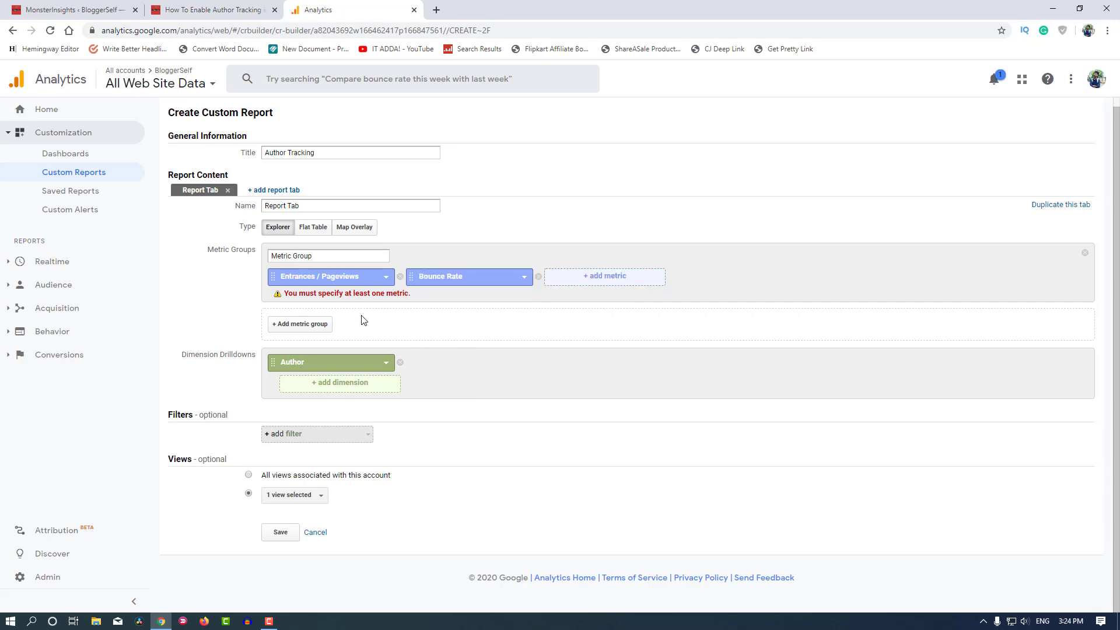
pyautogui.click(605, 276)
pyautogui.write('or')
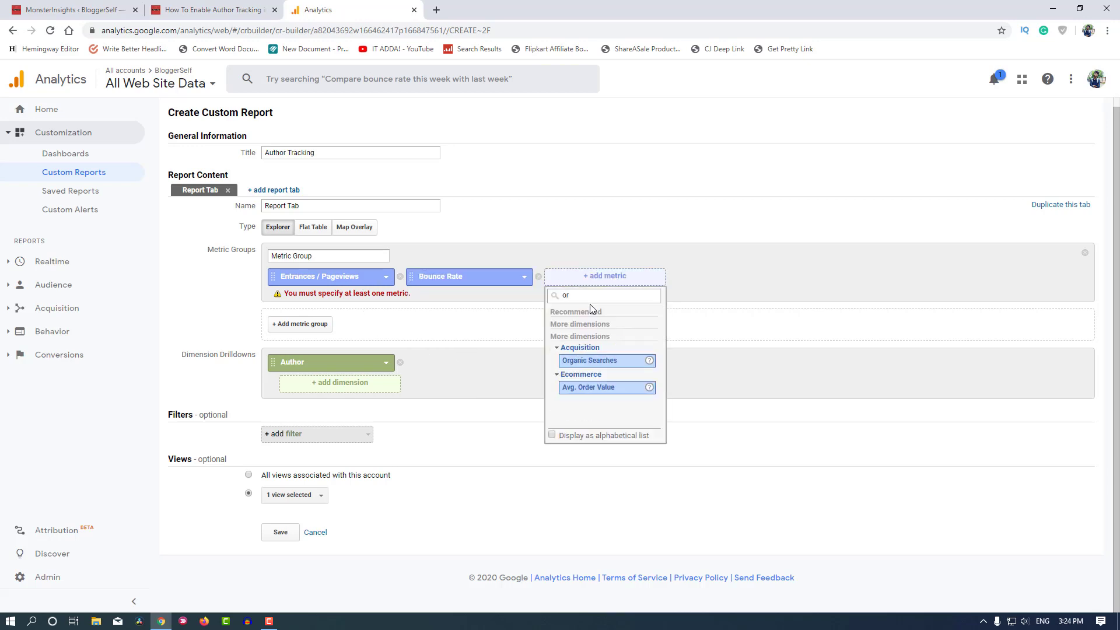
pyautogui.click(607, 361)
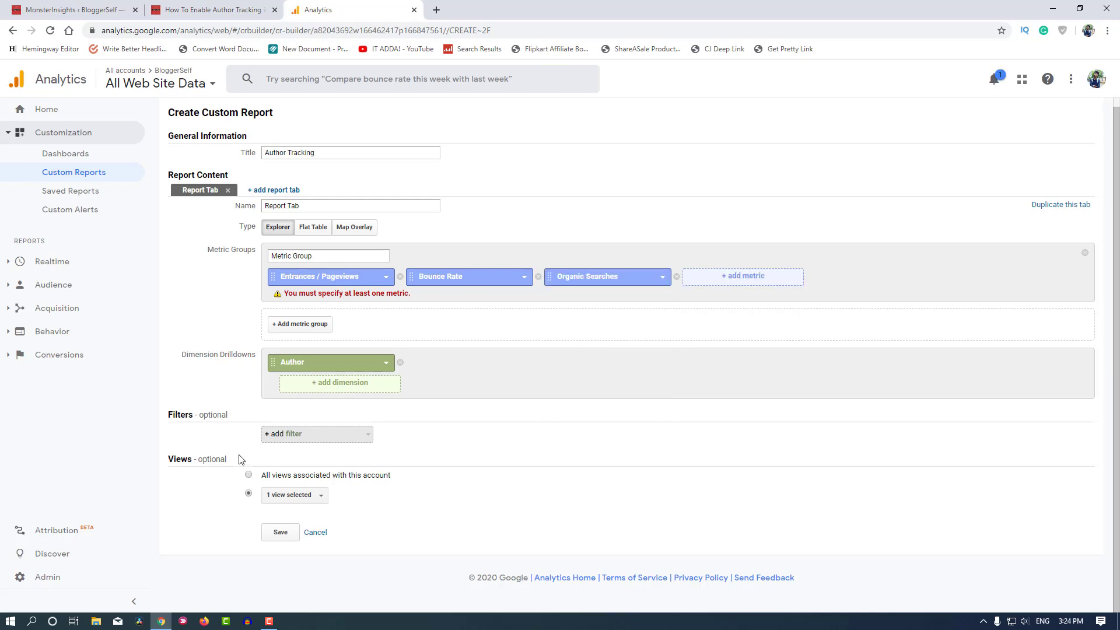
pyautogui.click(281, 533)
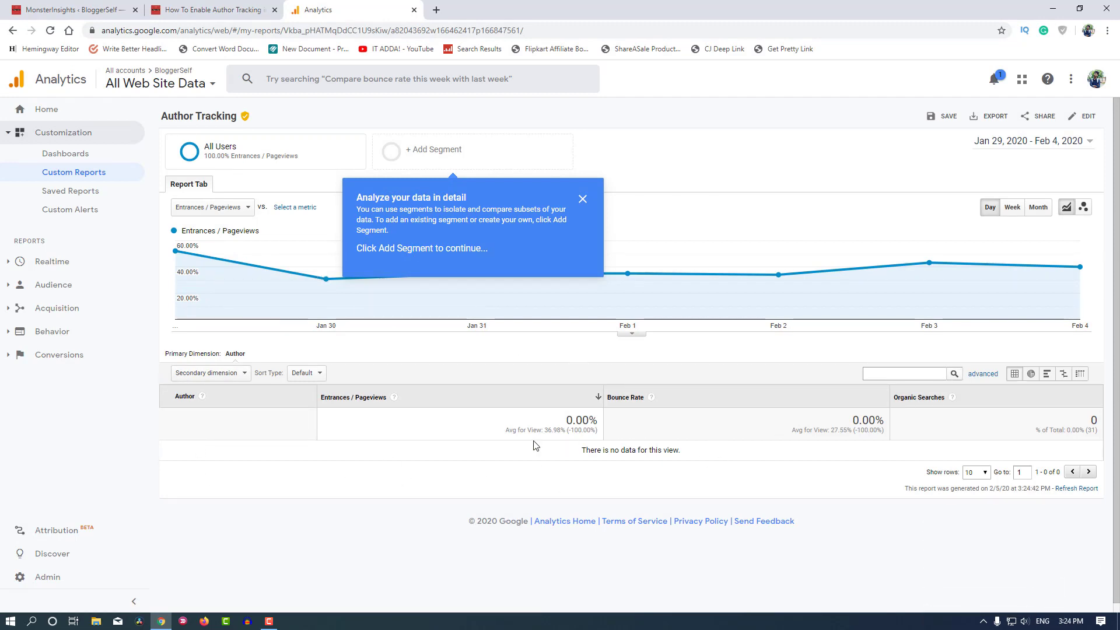
# Step: Compare the saved Author Tracking report, still empty for Jan 29–Feb 4, 2020, against the tutorial
pyautogui.click(248, 9)
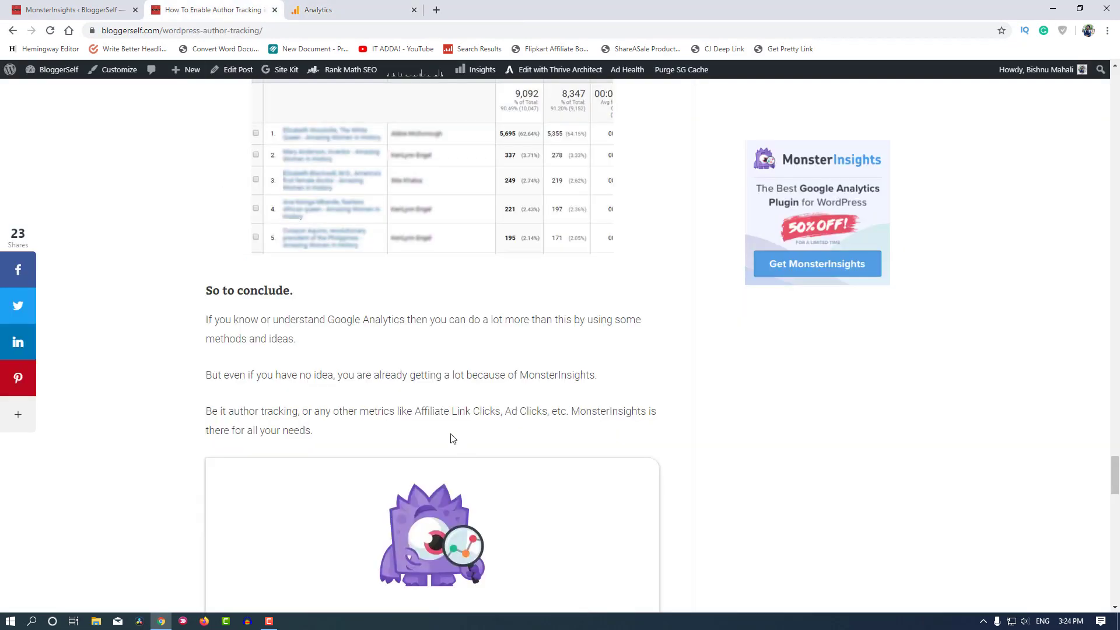
pyautogui.scroll(3, 133, 396)
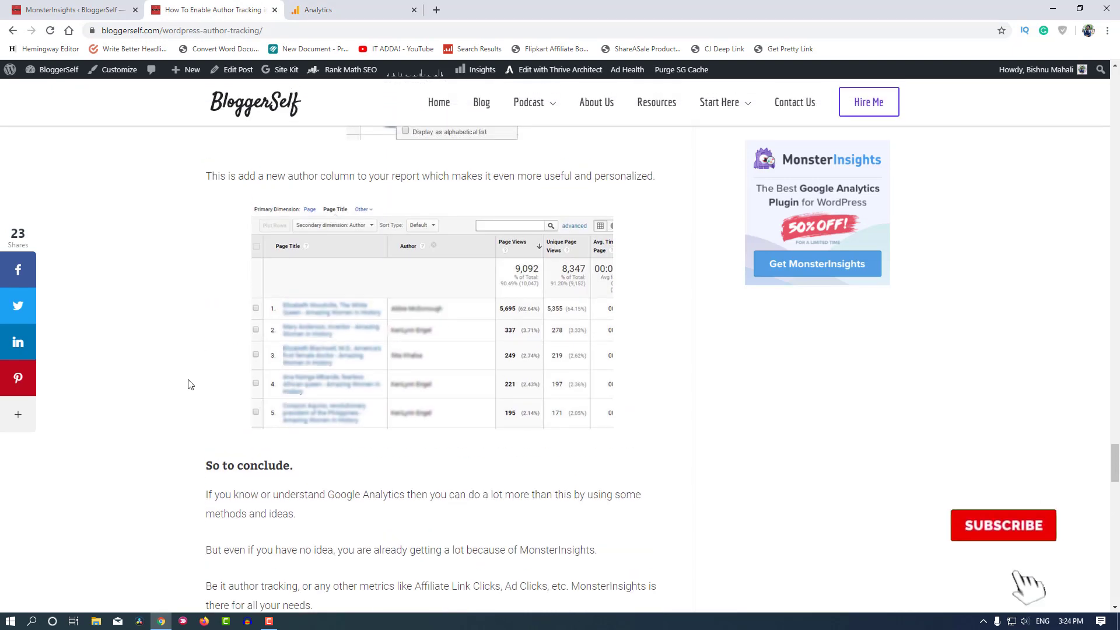
pyautogui.hotkey('ctrl', 'Tab')
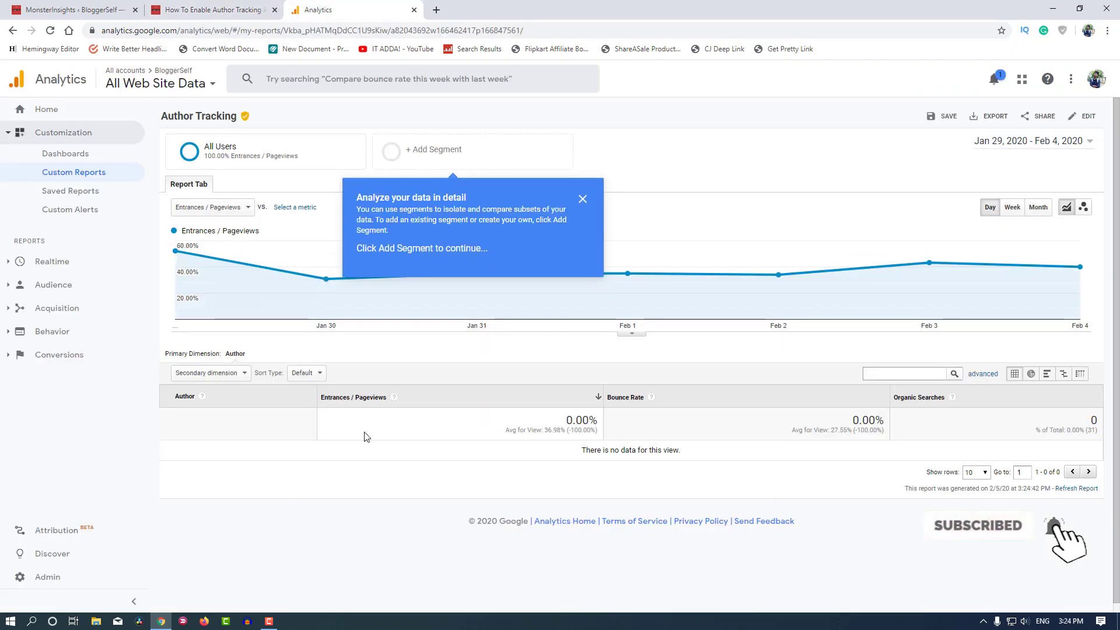
pyautogui.hotkey('ctrl', 'shift', 'Tab')
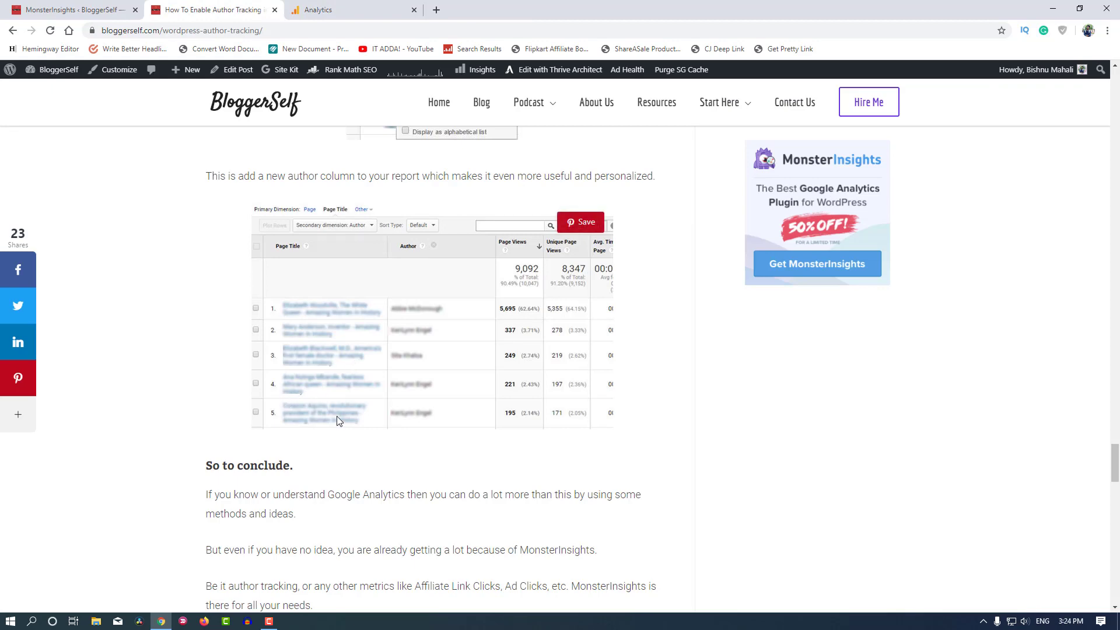
pyautogui.click(368, 4)
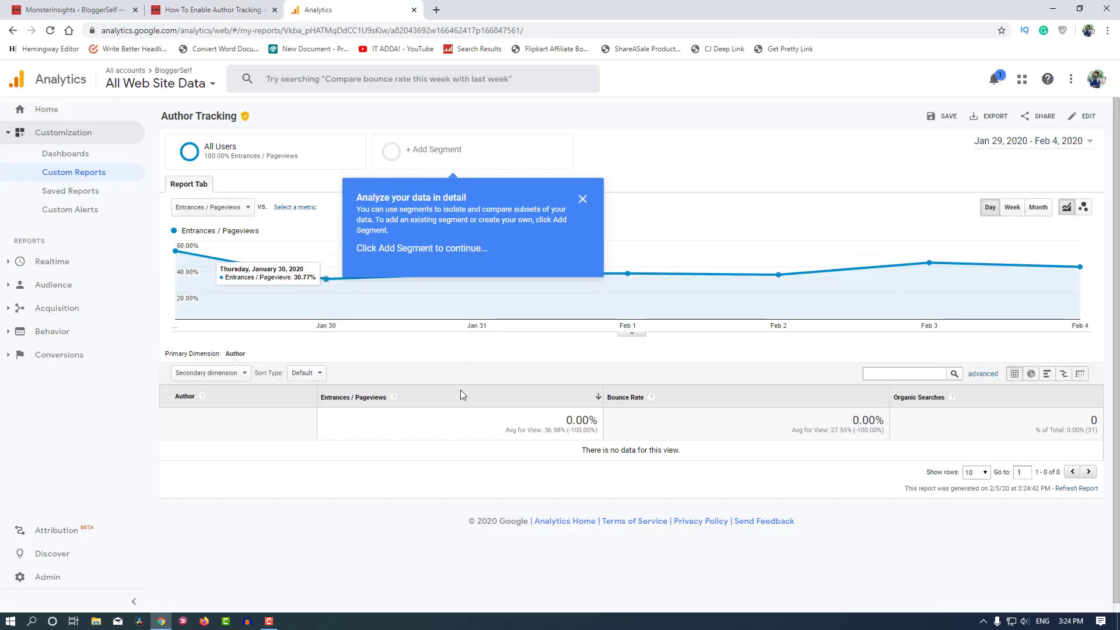
pyautogui.click(231, 5)
pyautogui.click(318, 9)
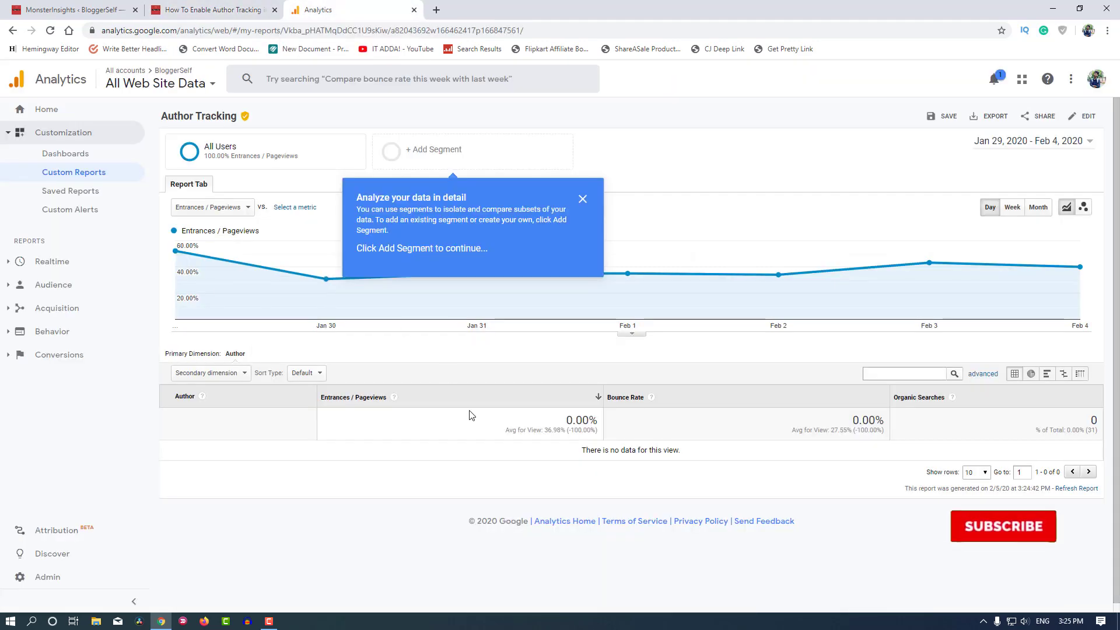
pyautogui.click(228, 4)
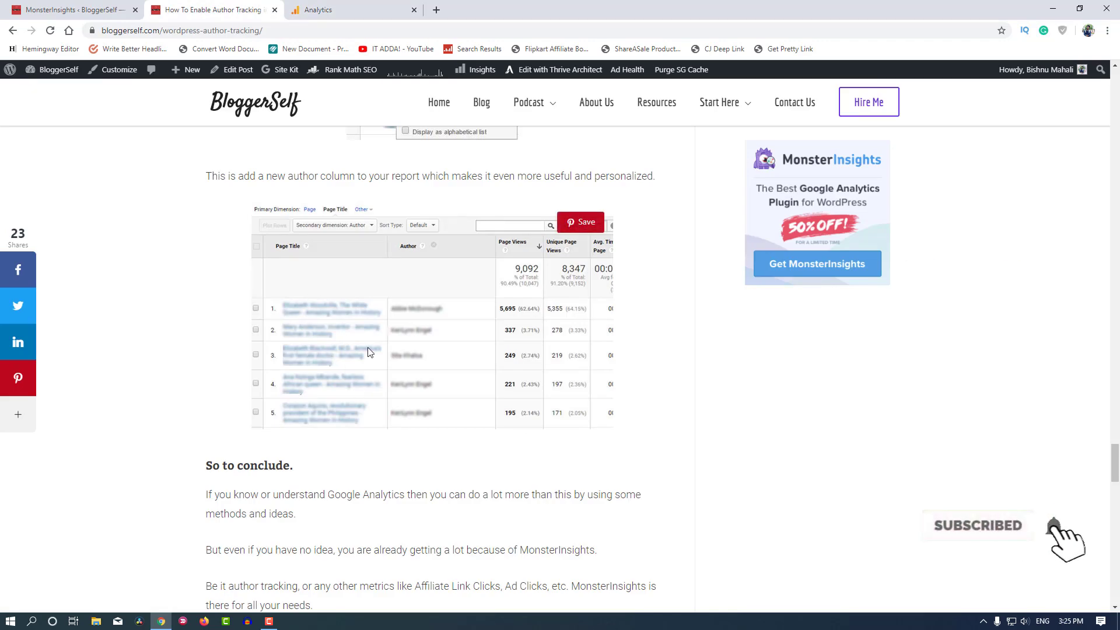
pyautogui.scroll(-5, 363, 393)
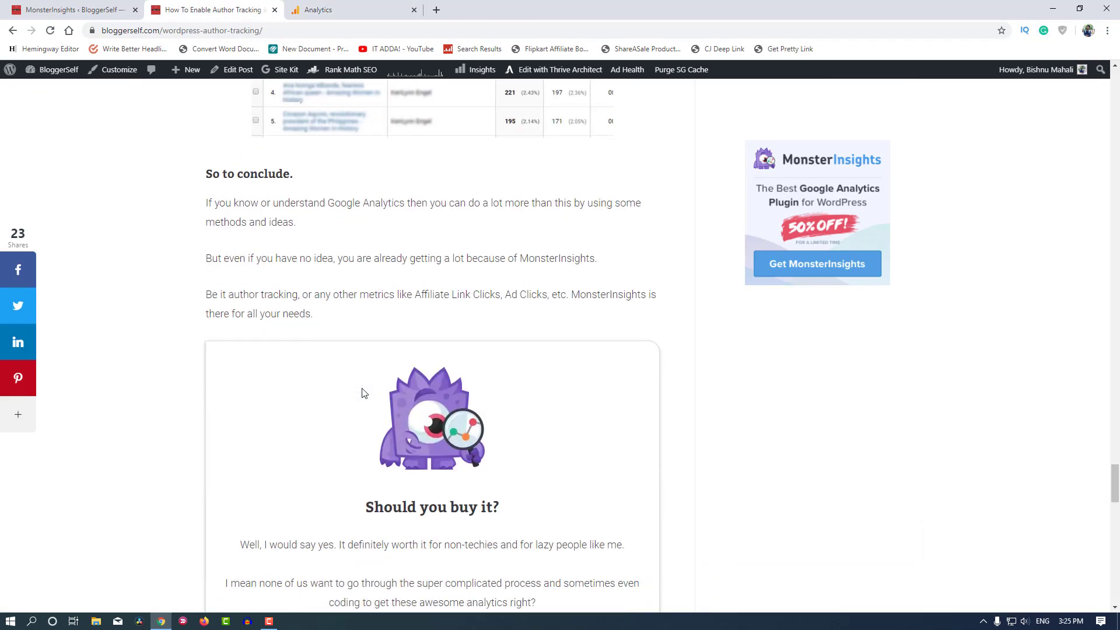
pyautogui.scroll(-4, 363, 393)
pyautogui.scroll(10, 362, 392)
pyautogui.click(318, 10)
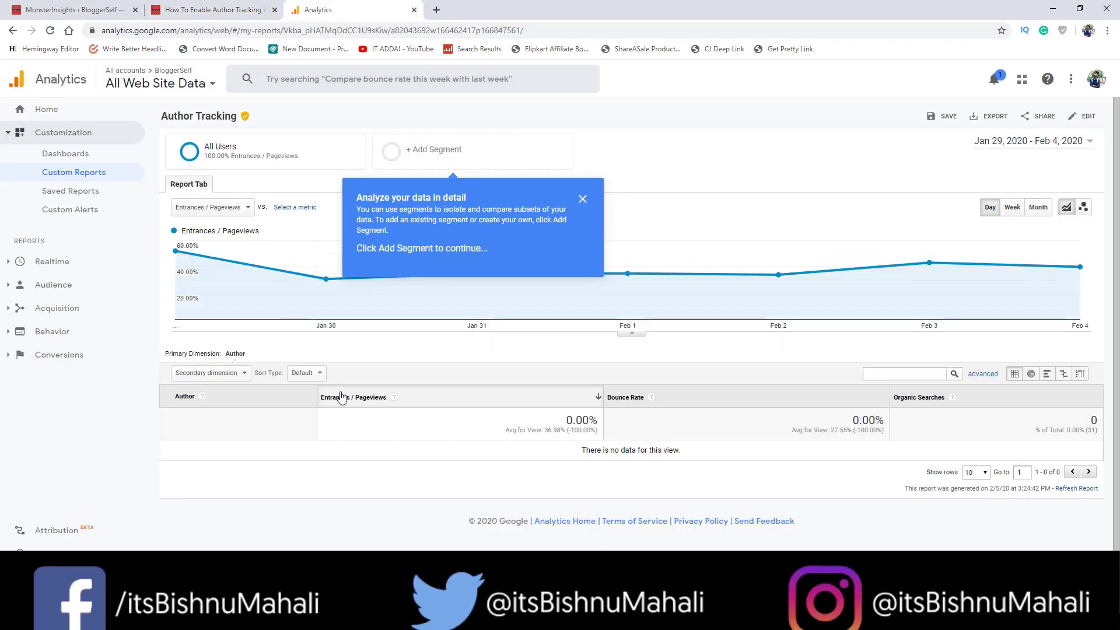